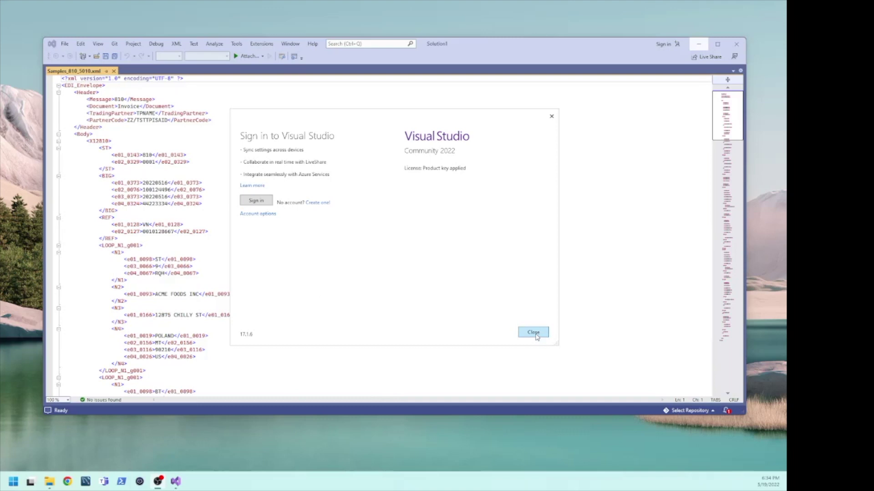
Step: Dismiss the Visual Studio sign-in prompt and bring up the sample data folder in File Explorer
{"action": "left_click", "coordinate": [535, 333]}
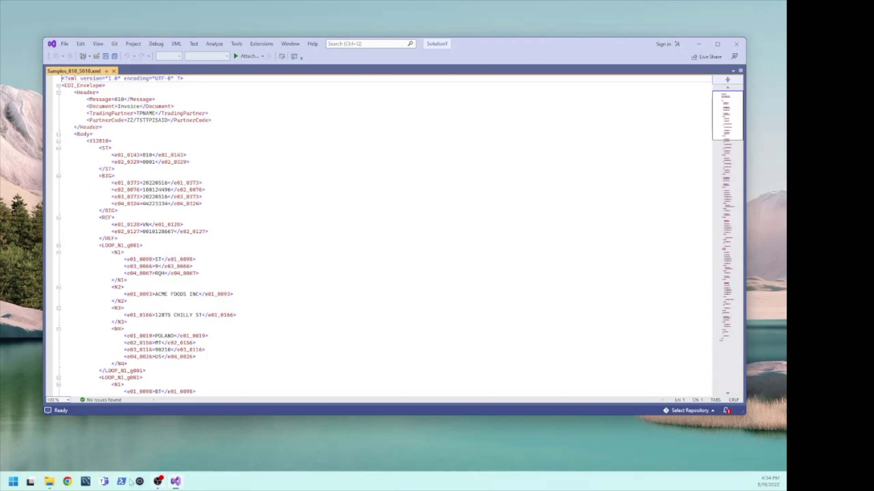
{"action": "left_click", "coordinate": [49, 485]}
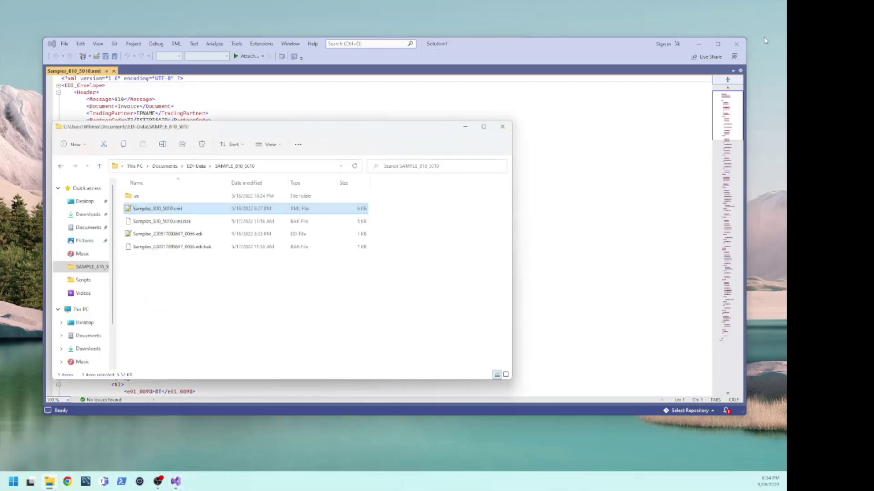
Step: Minimize Visual Studio, check the Open with options for Samples_810_5010.xml, then return to Visual Studio
{"action": "left_click", "coordinate": [698, 44]}
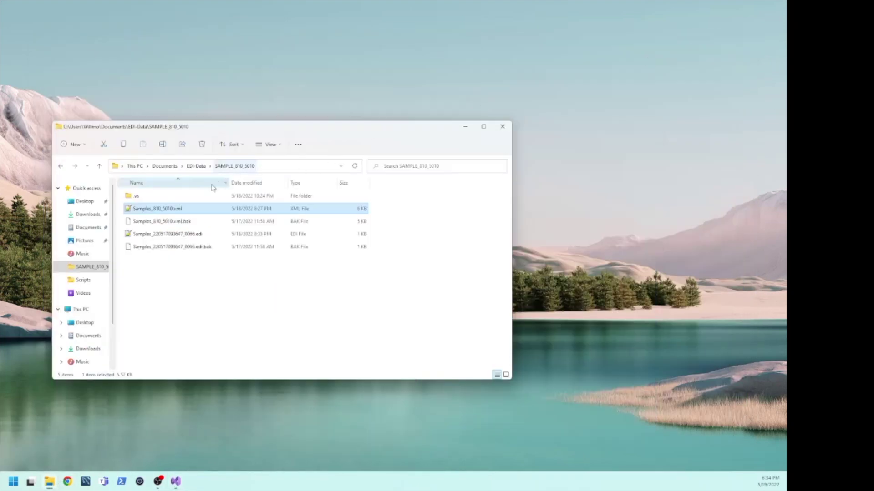
{"action": "right_click", "coordinate": [160, 210]}
{"action": "mouse_move", "coordinate": [198, 250]}
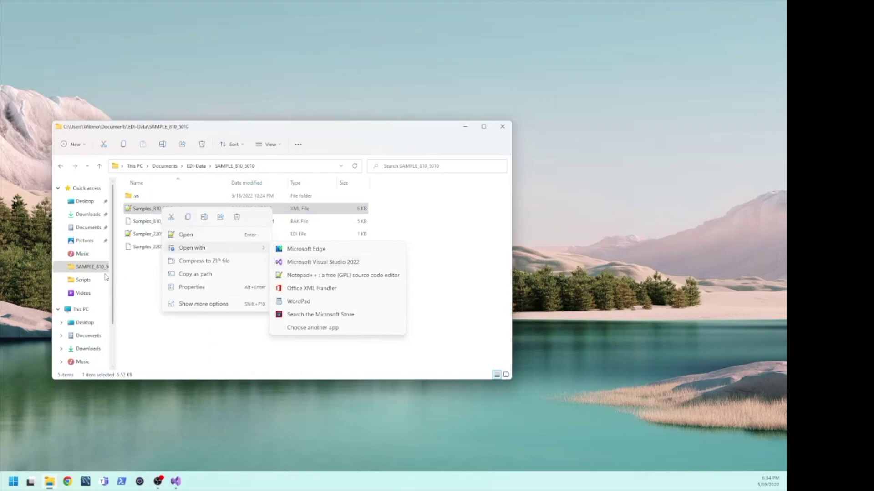
{"action": "left_click", "coordinate": [123, 192]}
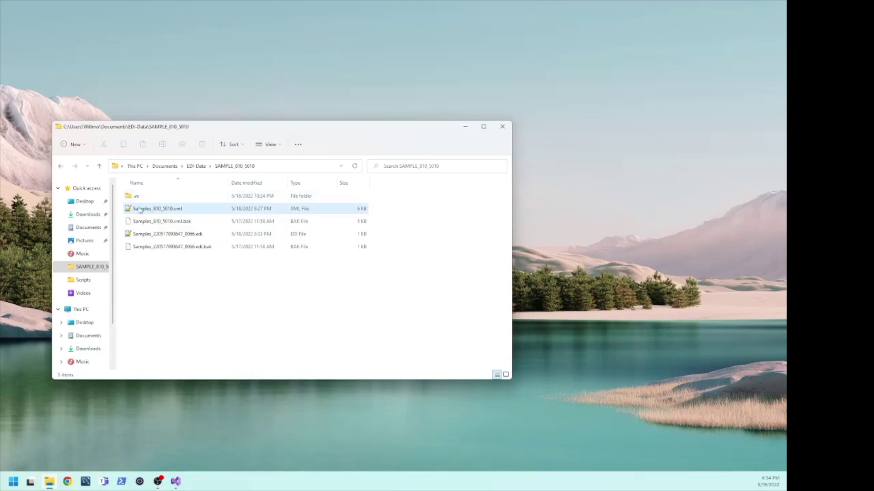
{"action": "left_click", "coordinate": [175, 482]}
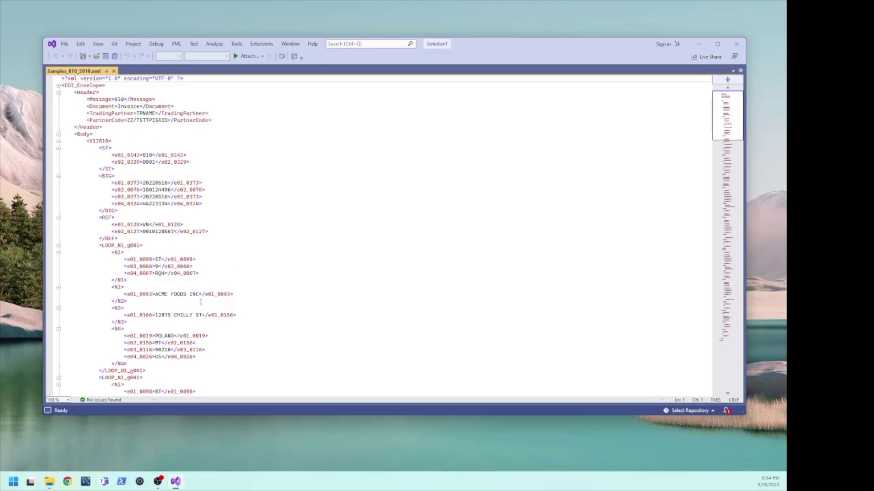
Step: Review the N1 lines in the XML and bring up the XML menu's schema tools
{"action": "left_click_drag", "start_coordinate": [201, 301], "coordinate": [124, 252]}
{"action": "left_click", "coordinate": [124, 252]}
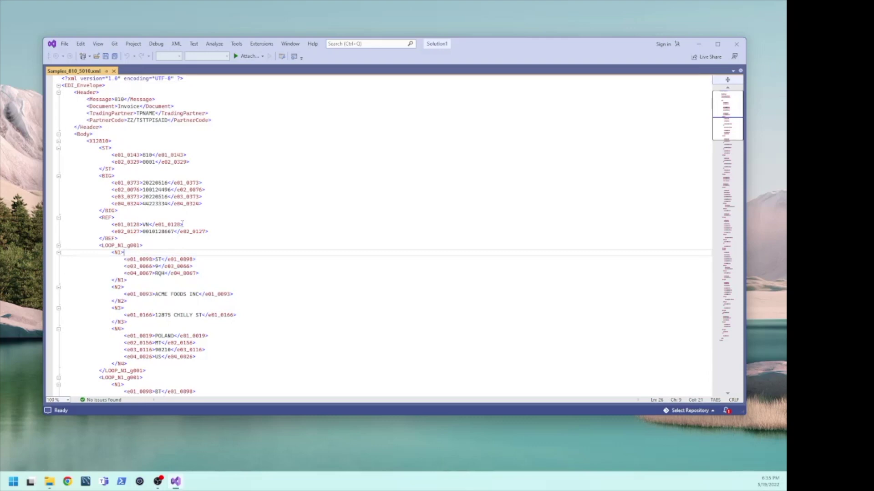
{"action": "left_click", "coordinate": [177, 44]}
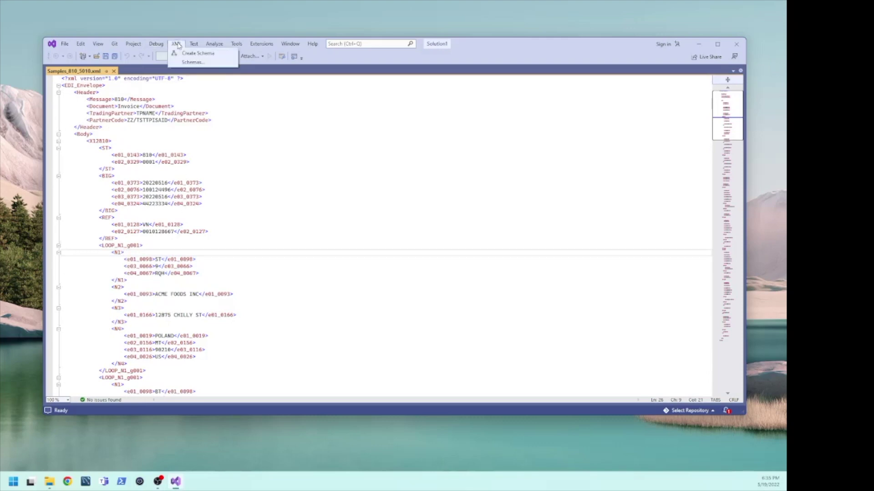
{"action": "left_click", "coordinate": [152, 162]}
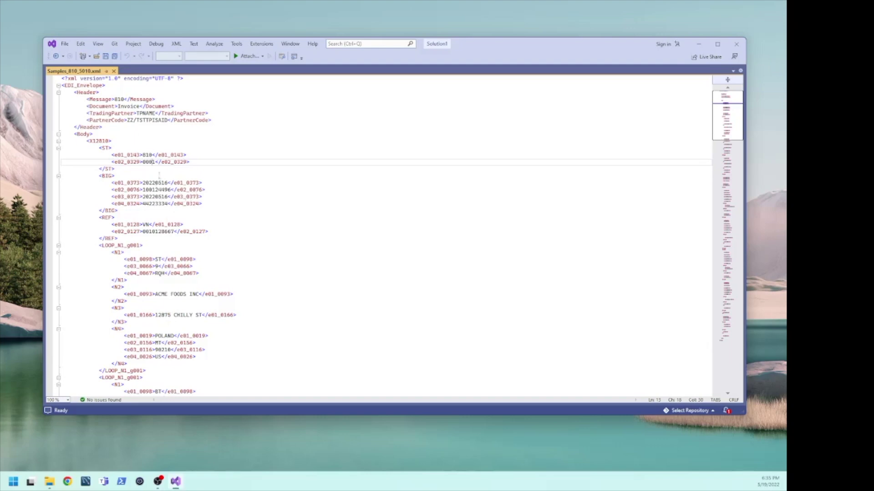
{"action": "left_click", "coordinate": [176, 43]}
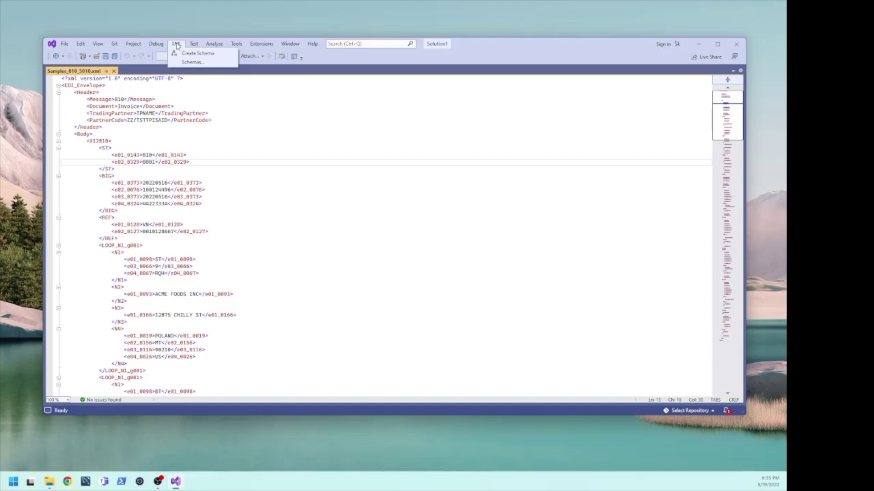
Step: Generate Samples_810_5010.xsd from the XML and inspect its unsignedShort, unsignedByte and string types
{"action": "left_click", "coordinate": [199, 54]}
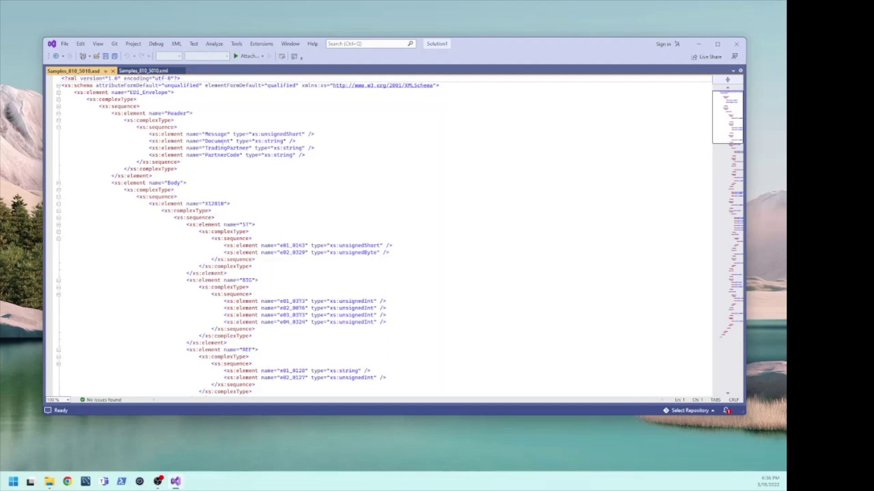
{"action": "double_click", "coordinate": [274, 134]}
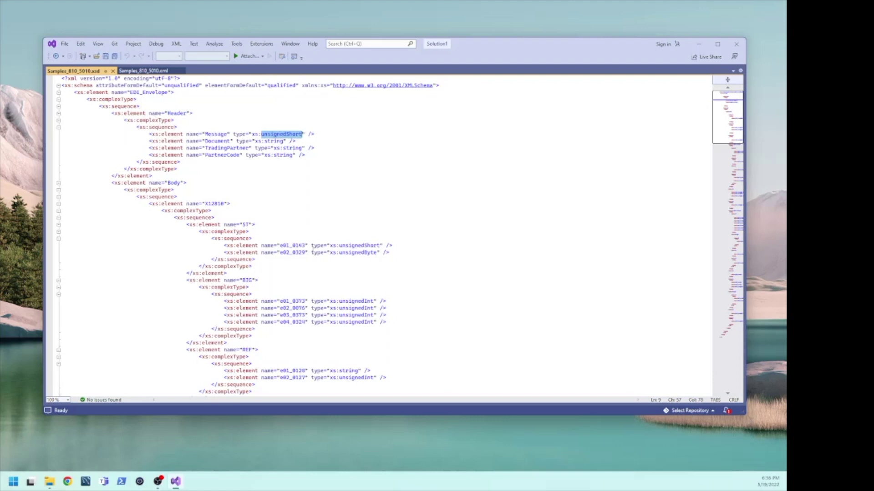
{"action": "left_click", "coordinate": [359, 246]}
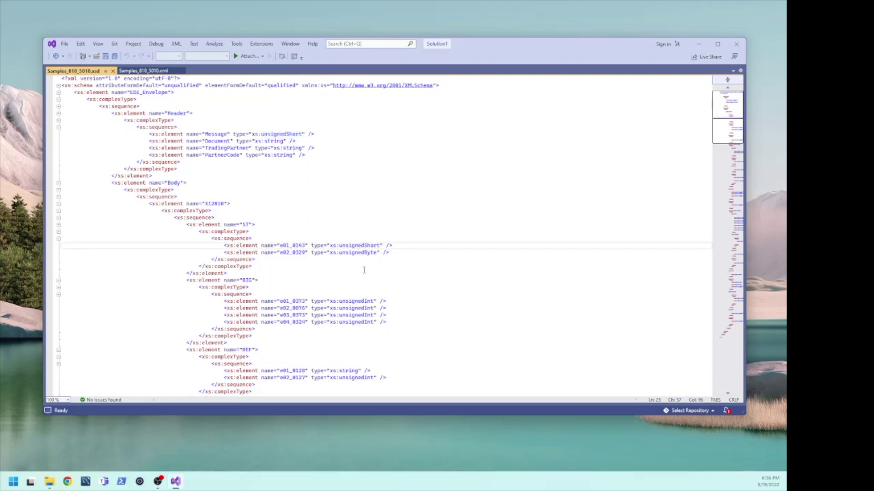
{"action": "left_click", "coordinate": [355, 252]}
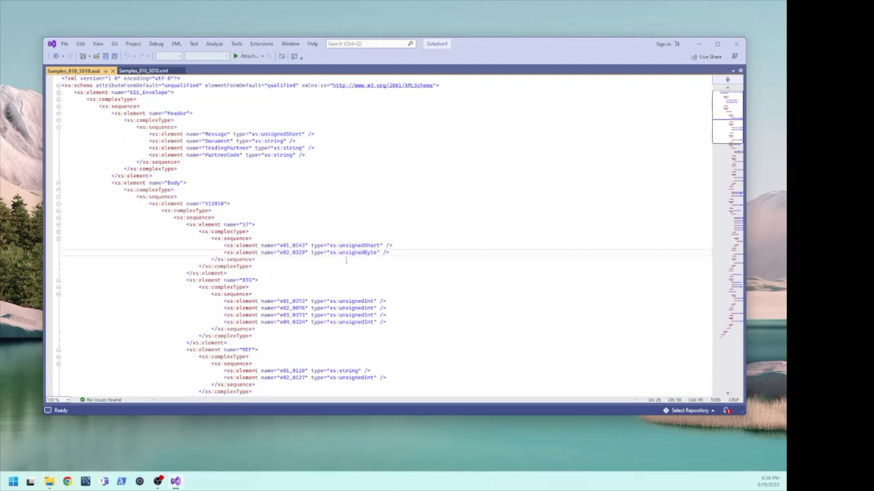
{"action": "double_click", "coordinate": [293, 148]}
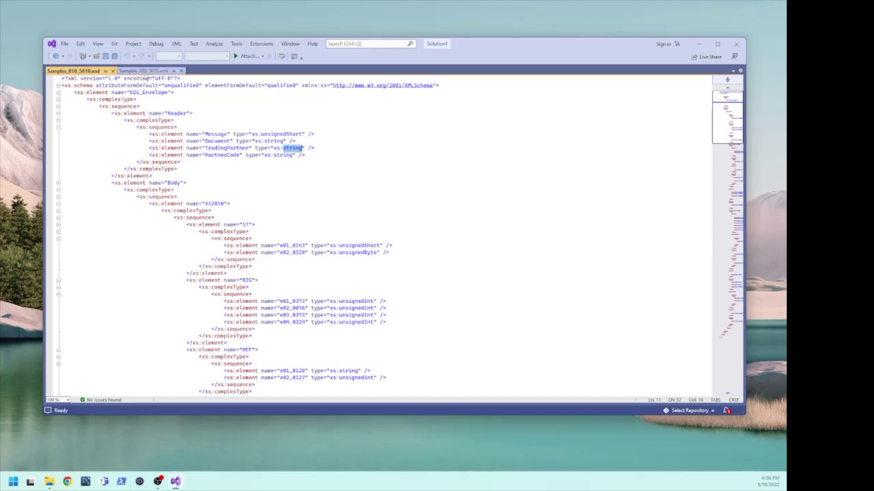
Step: Compare the XML values 20220516 and 100124496 with the schema's unsignedInt type for e02_0076
{"action": "left_click", "coordinate": [143, 71]}
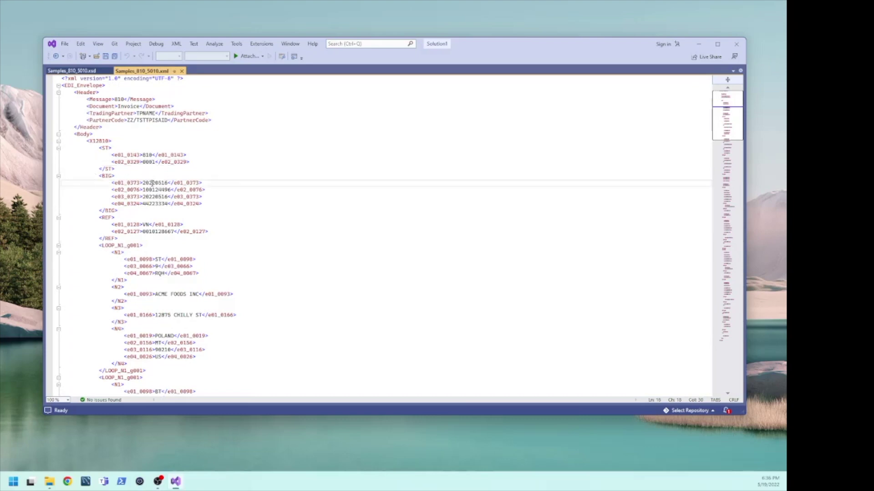
{"action": "double_click", "coordinate": [153, 183]}
{"action": "left_click", "coordinate": [156, 189]}
{"action": "double_click", "coordinate": [156, 189]}
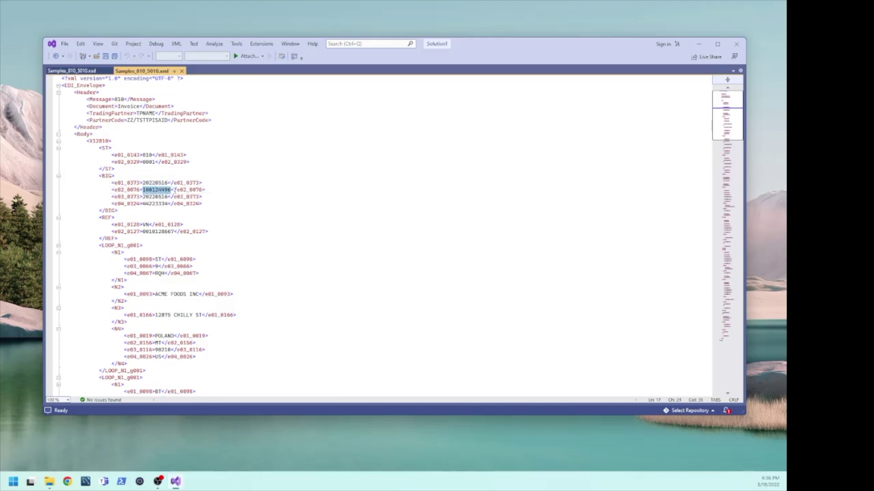
{"action": "left_click", "coordinate": [90, 72]}
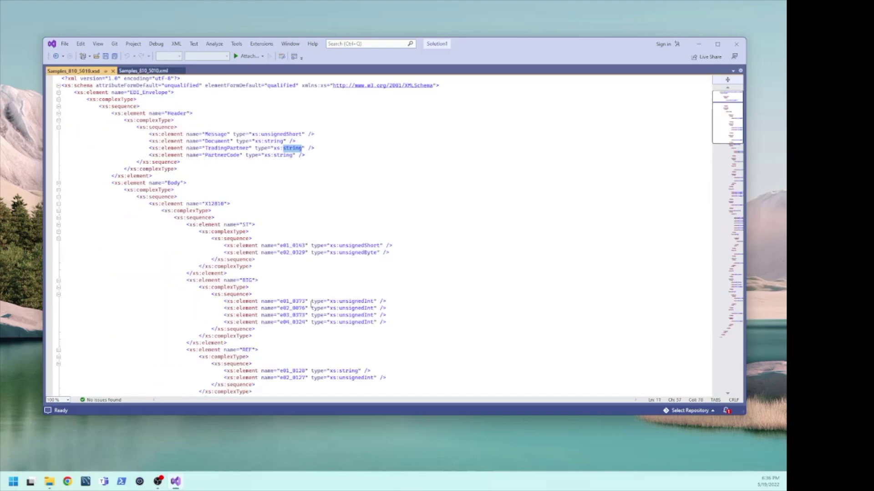
{"action": "double_click", "coordinate": [352, 312]}
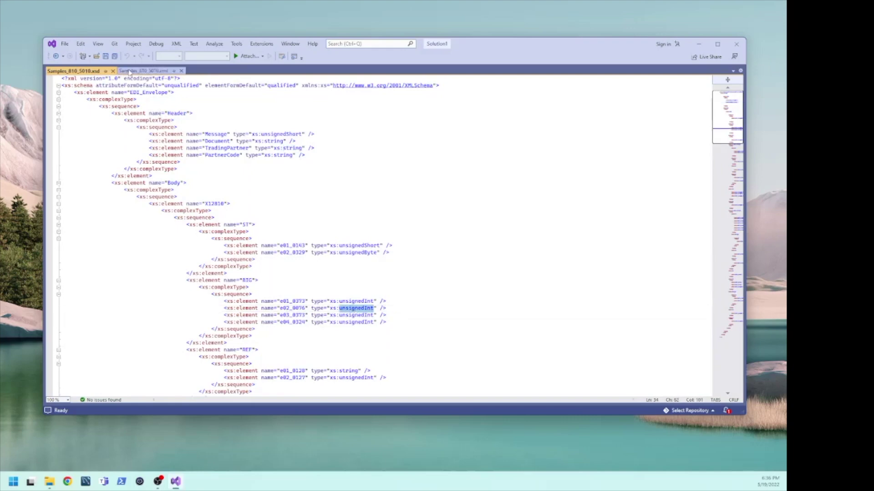
{"action": "left_click", "coordinate": [139, 71]}
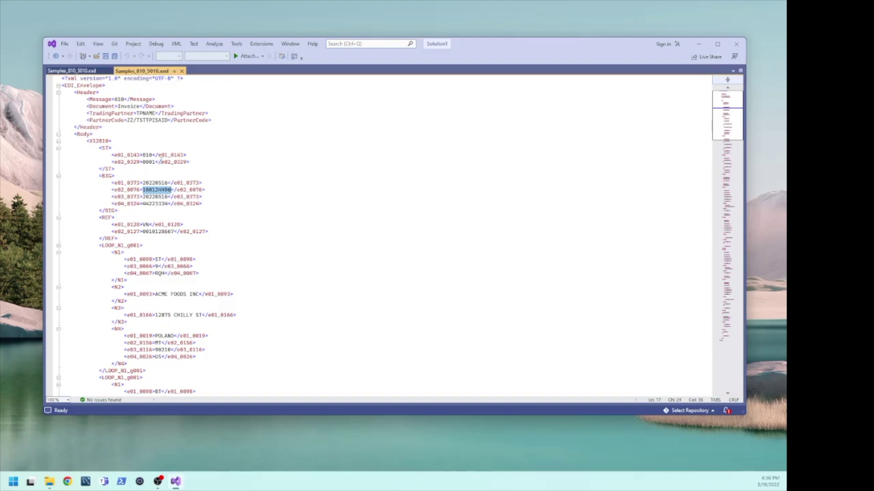
{"action": "left_click", "coordinate": [97, 72]}
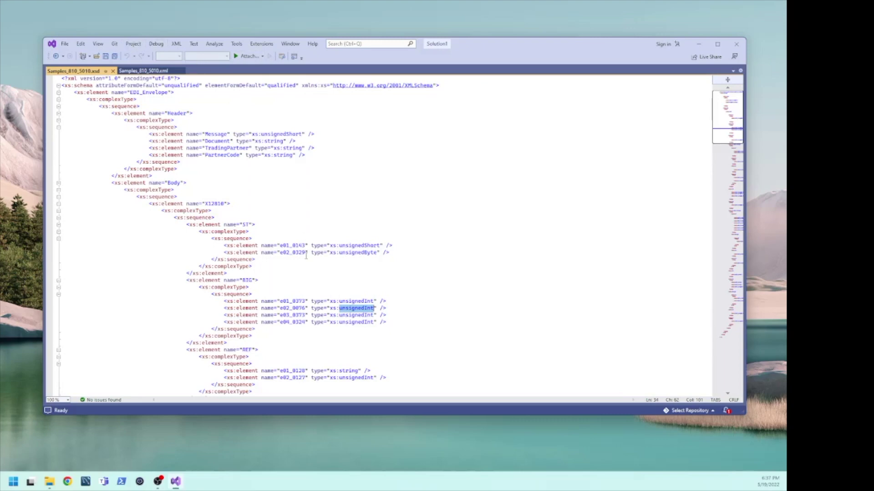
Step: Copy the type name string from PartnerCode and select an unsignedInt type to replace
{"action": "double_click", "coordinate": [282, 156]}
{"action": "right_click", "coordinate": [282, 157]}
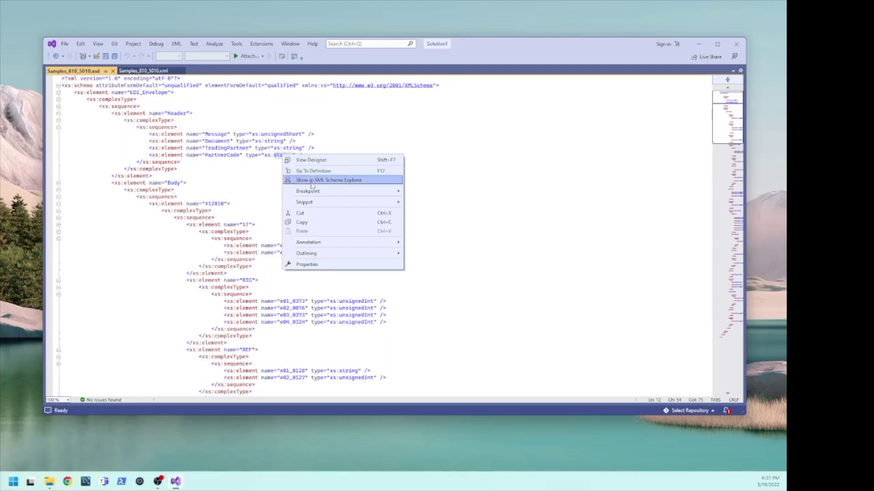
{"action": "left_click", "coordinate": [312, 222]}
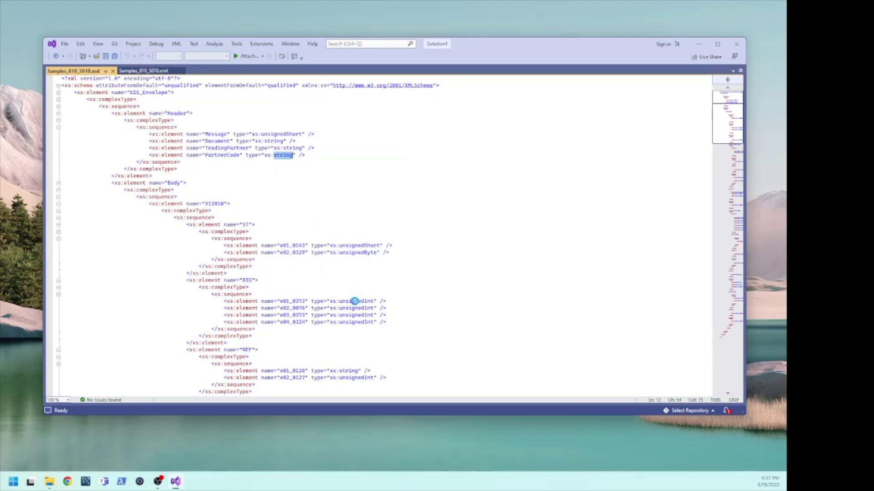
{"action": "double_click", "coordinate": [355, 301]}
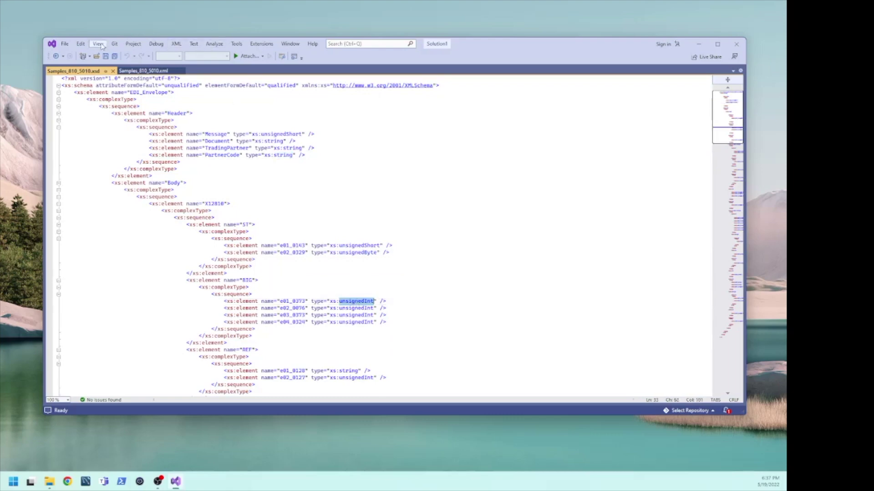
{"action": "left_click", "coordinate": [83, 44]}
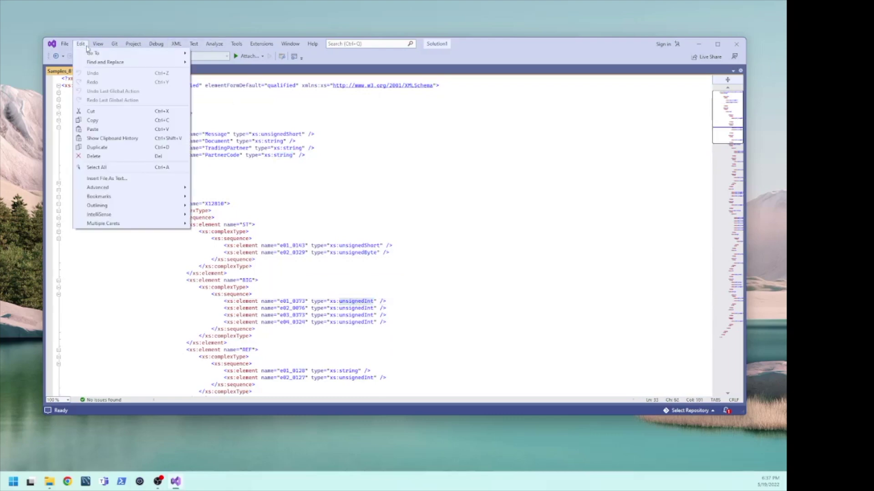
Step: Replace all unsignedInt types in the schema with string
{"action": "mouse_move", "coordinate": [97, 63]}
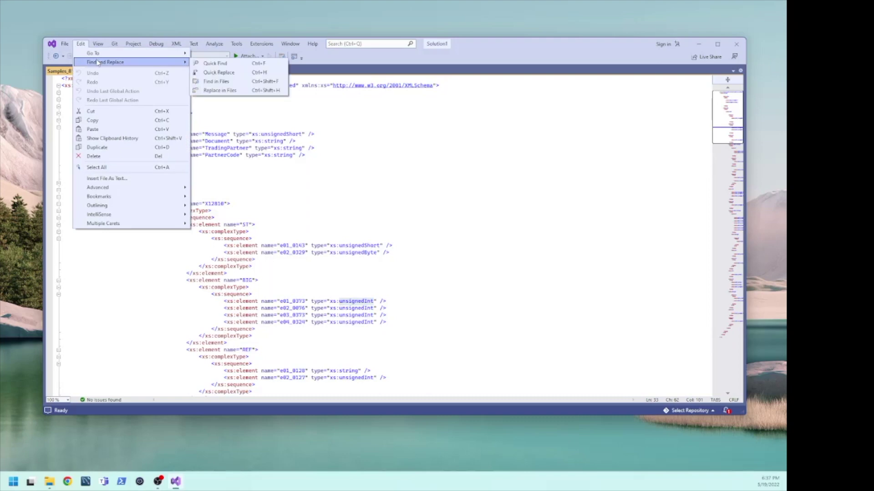
{"action": "left_click", "coordinate": [235, 72]}
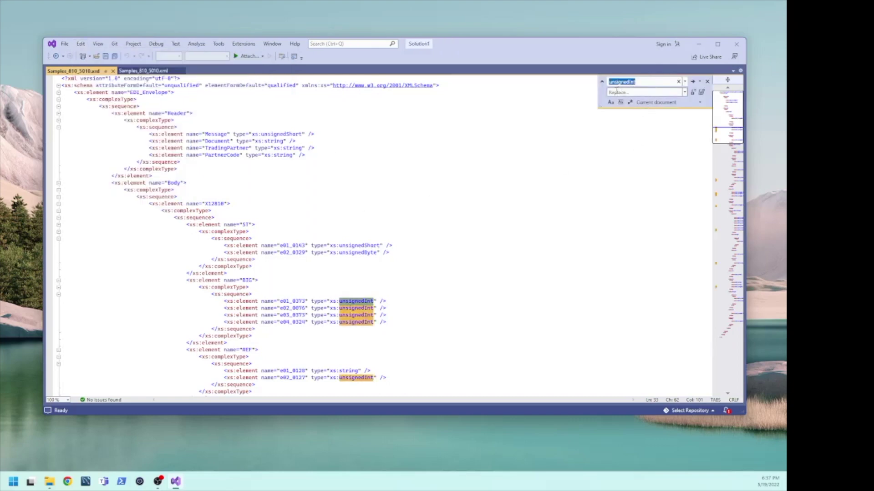
{"action": "left_click", "coordinate": [617, 92]}
{"action": "type", "text": "string"}
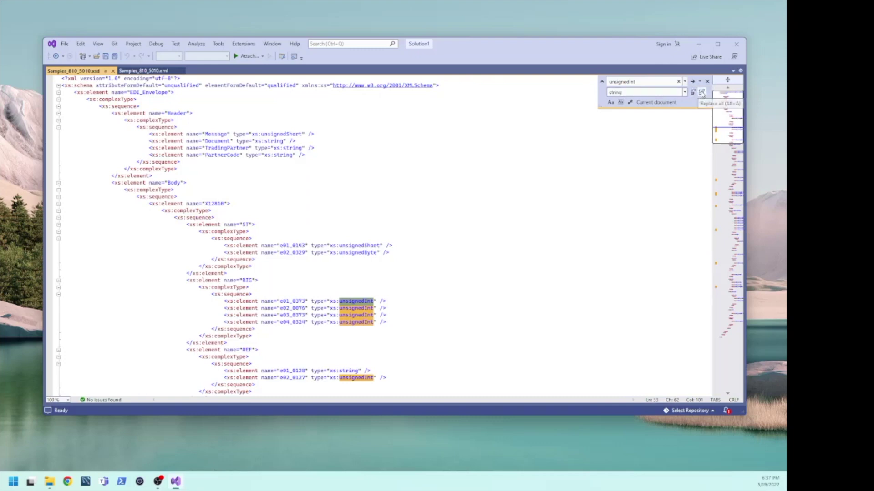
{"action": "left_click", "coordinate": [701, 92]}
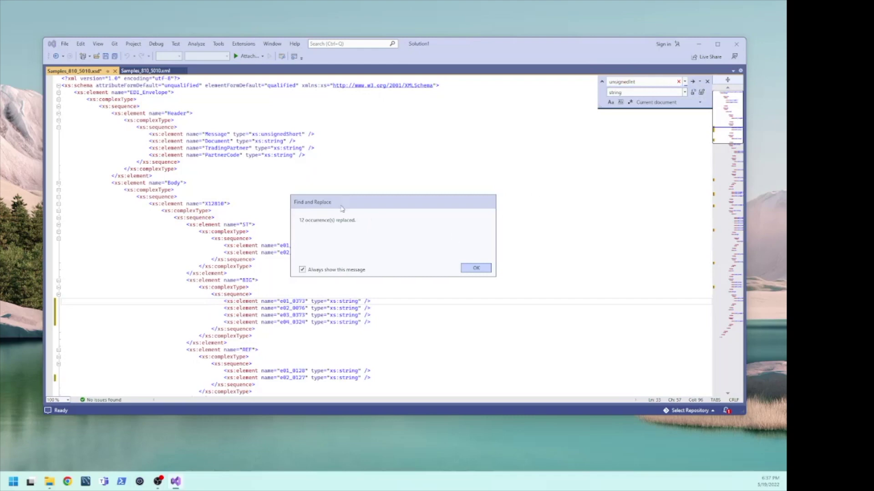
{"action": "left_click", "coordinate": [484, 270]}
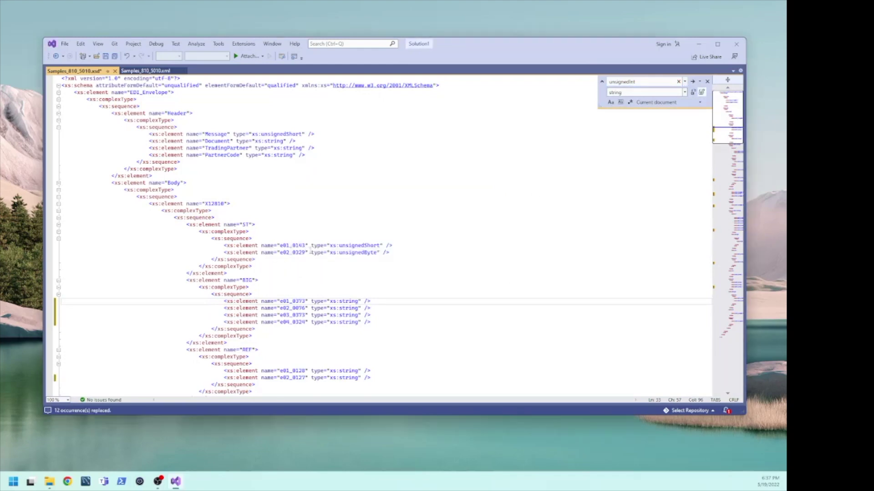
Step: Replace all unsignedShort types in the schema with string
{"action": "double_click", "coordinate": [367, 246]}
{"action": "right_click", "coordinate": [368, 247]}
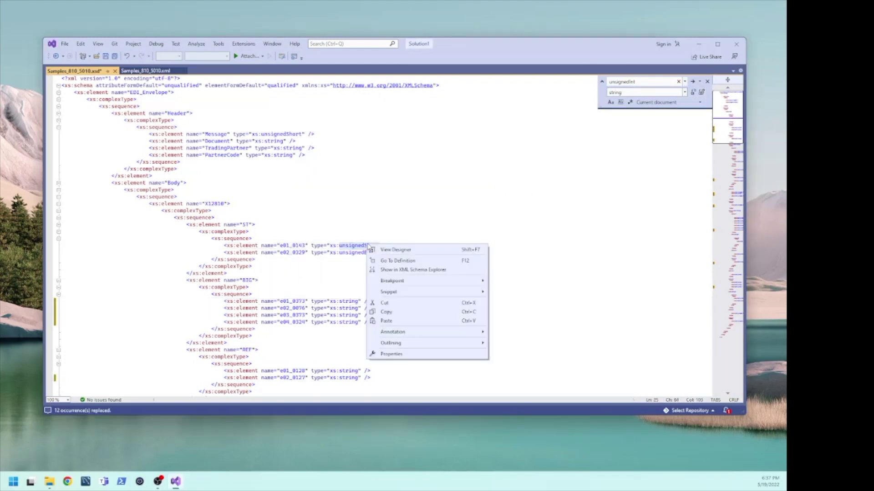
{"action": "left_click", "coordinate": [408, 300]}
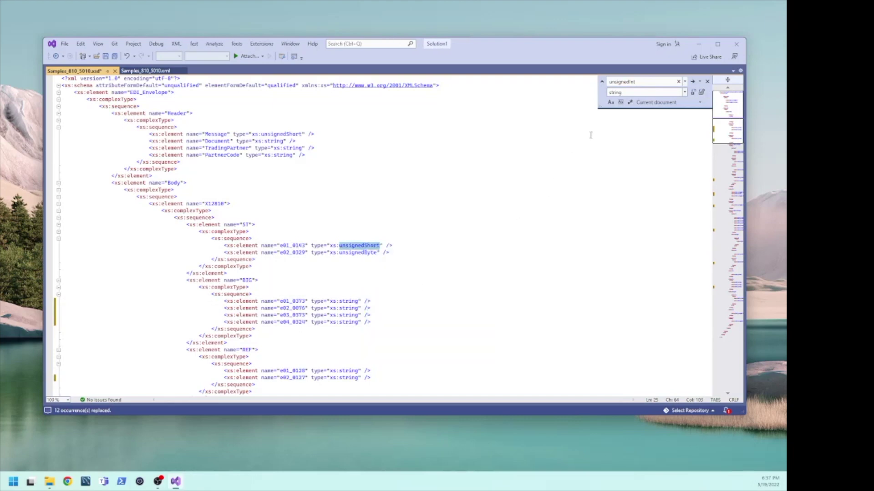
{"action": "double_click", "coordinate": [628, 81]}
{"action": "key", "text": "ctrl+v"}
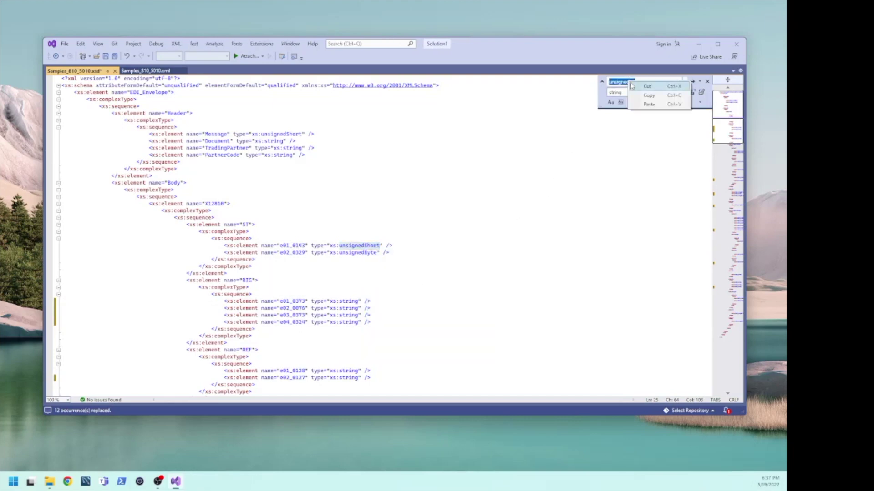
{"action": "left_click", "coordinate": [700, 92]}
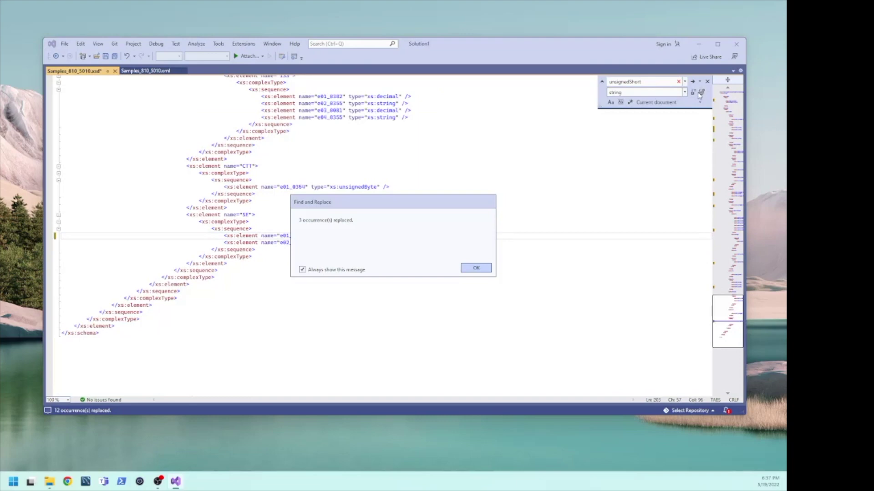
{"action": "left_click", "coordinate": [470, 269]}
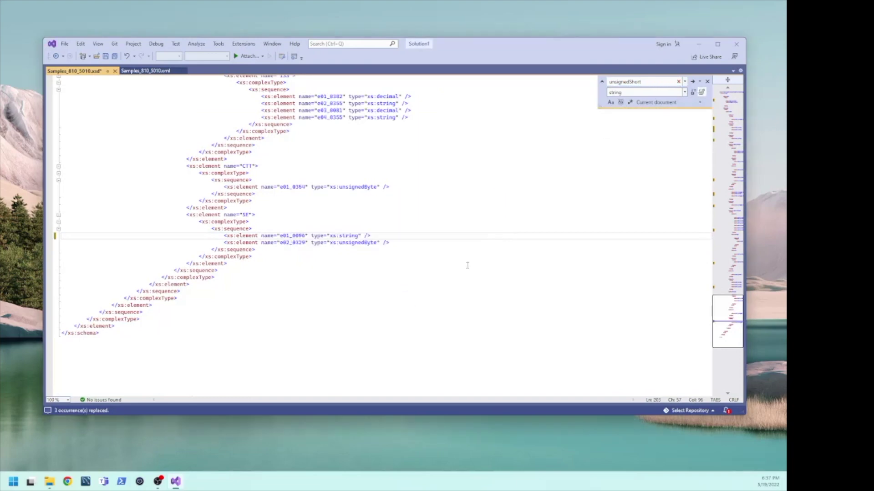
Step: Replace all unsignedByte types in the schema with string
{"action": "double_click", "coordinate": [367, 243]}
{"action": "right_click", "coordinate": [368, 246]}
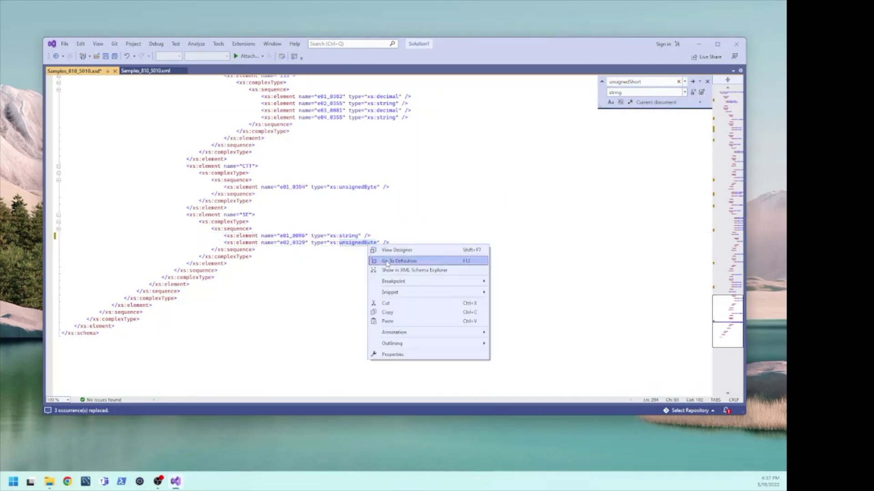
{"action": "left_click", "coordinate": [399, 311]}
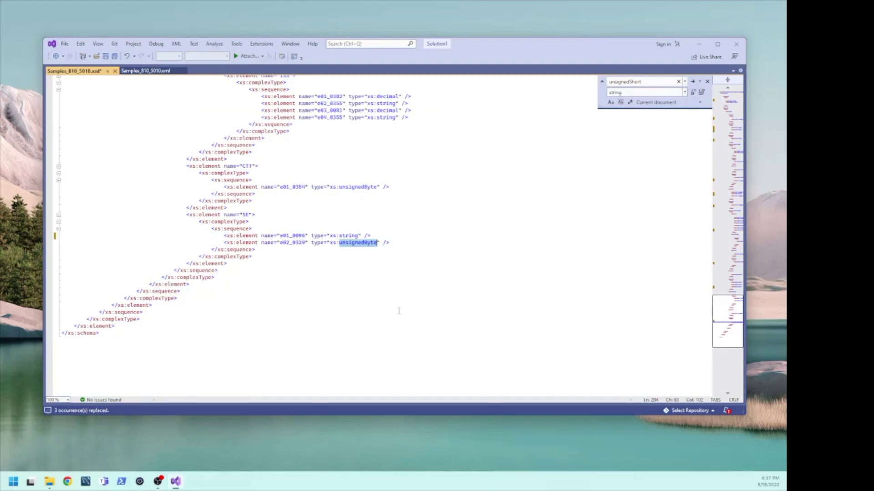
{"action": "double_click", "coordinate": [628, 82]}
{"action": "right_click", "coordinate": [628, 84]}
{"action": "left_click", "coordinate": [648, 104]}
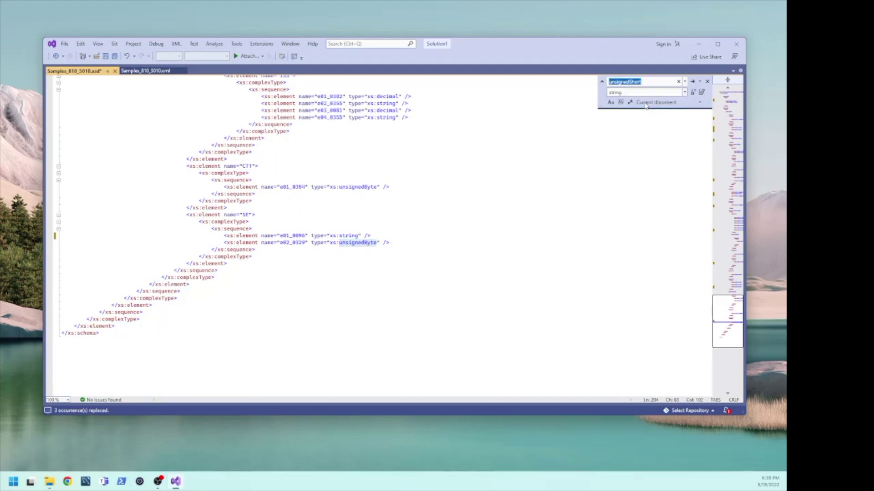
{"action": "left_click", "coordinate": [702, 93]}
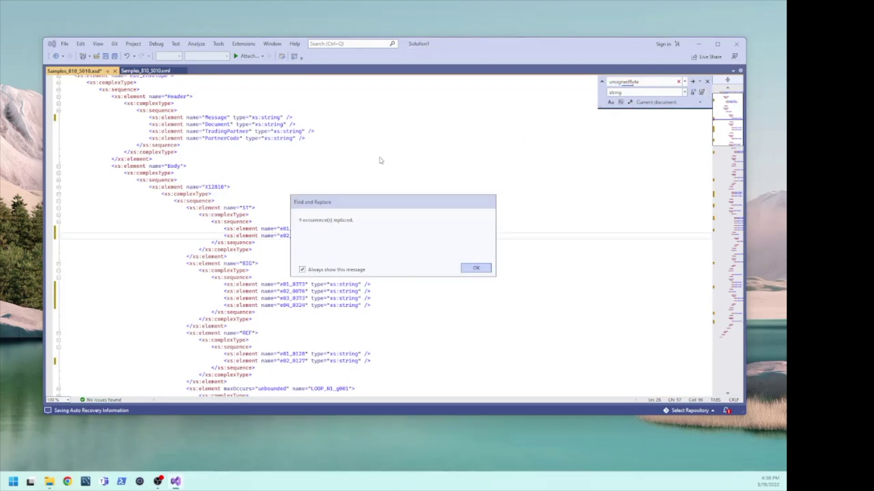
{"action": "left_click", "coordinate": [476, 269]}
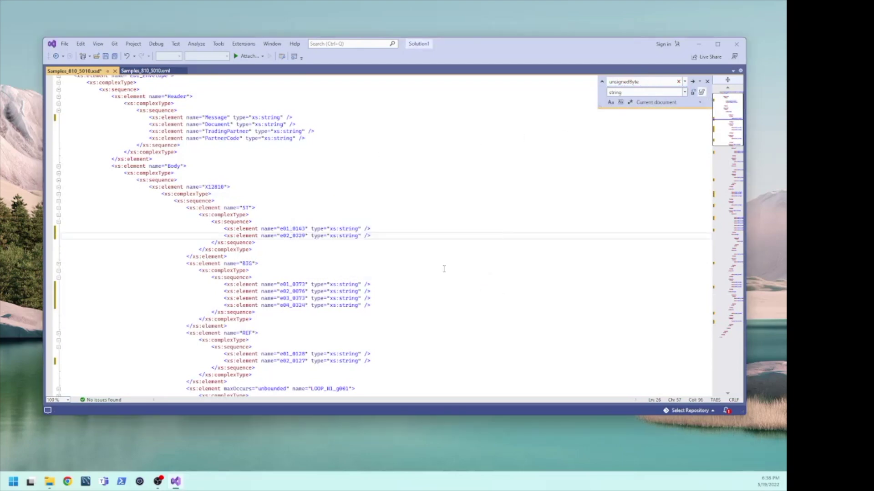
Step: Replace both unsignedLong types in the IT1 elements with string
{"action": "scroll", "coordinate": [445, 267], "scroll_direction": "up", "scroll_amount": 1}
{"action": "scroll", "coordinate": [444, 269], "scroll_direction": "down", "scroll_amount": 3}
{"action": "scroll", "coordinate": [443, 269], "scroll_direction": "down", "scroll_amount": 2}
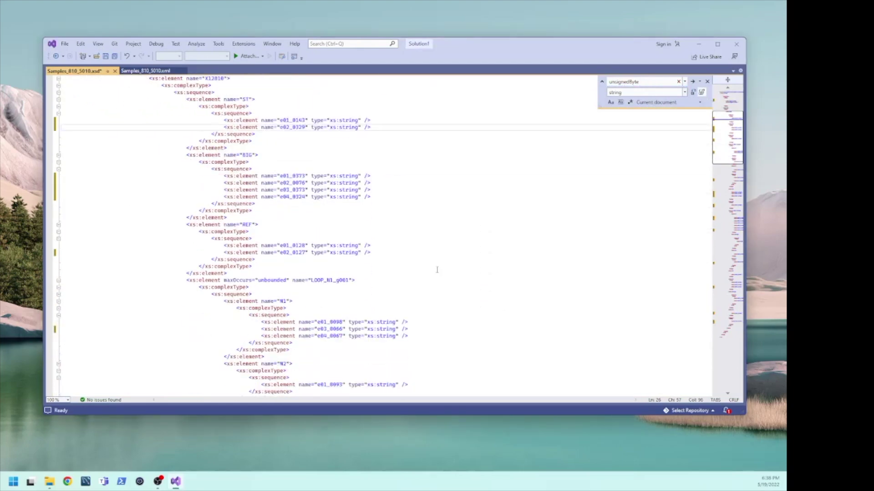
{"action": "scroll", "coordinate": [437, 269], "scroll_direction": "down", "scroll_amount": 4}
{"action": "scroll", "coordinate": [437, 270], "scroll_direction": "down", "scroll_amount": 8}
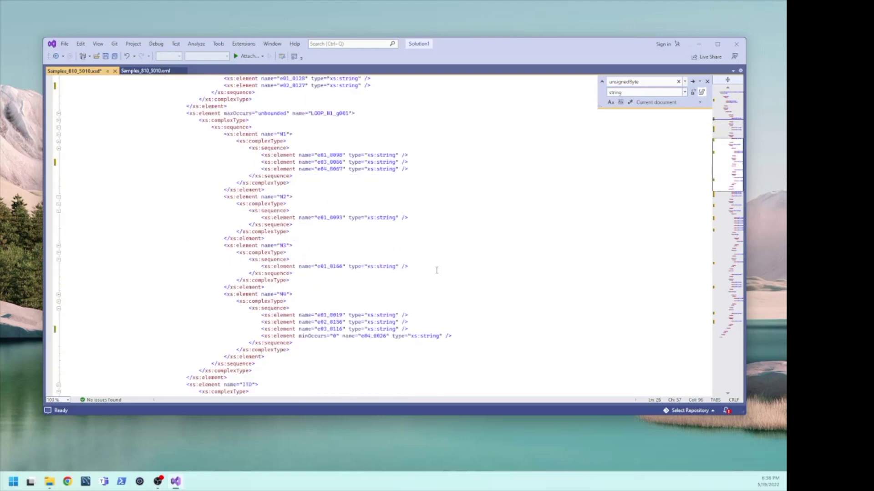
{"action": "scroll", "coordinate": [437, 270], "scroll_direction": "down", "scroll_amount": 8}
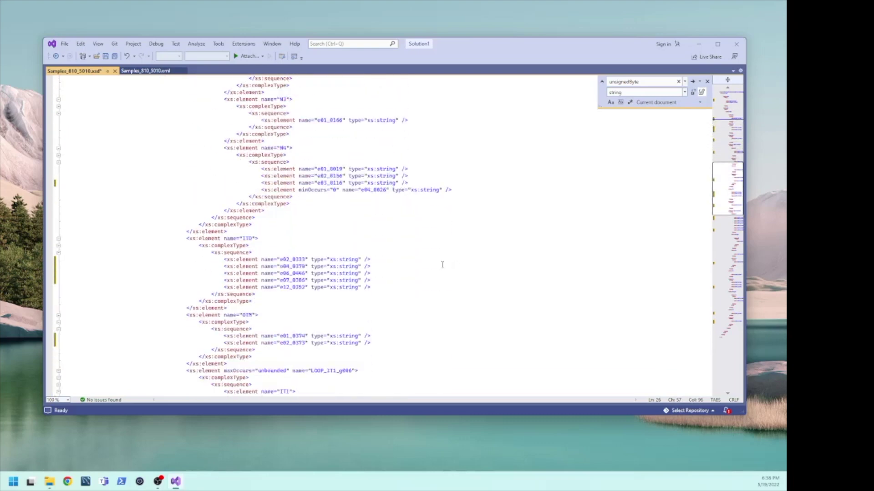
{"action": "scroll", "coordinate": [439, 263], "scroll_direction": "down", "scroll_amount": 2}
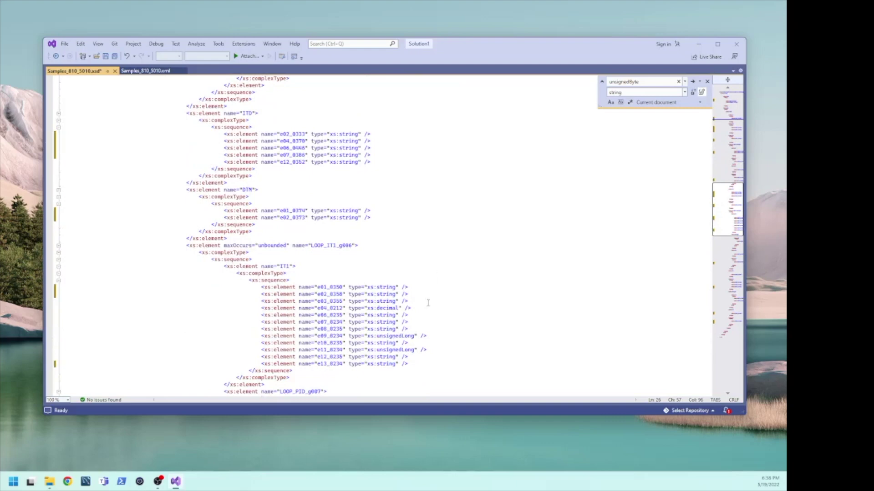
{"action": "double_click", "coordinate": [395, 336]}
{"action": "right_click", "coordinate": [397, 339]}
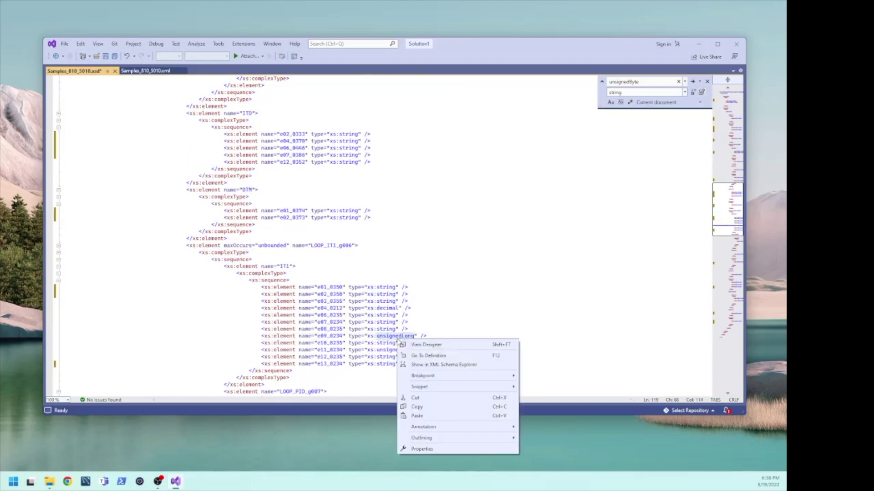
{"action": "left_click", "coordinate": [416, 406]}
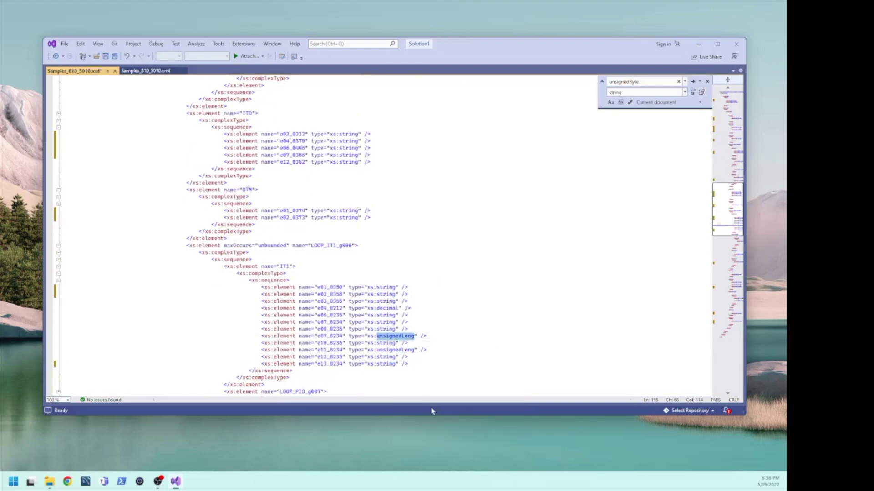
{"action": "double_click", "coordinate": [630, 82]}
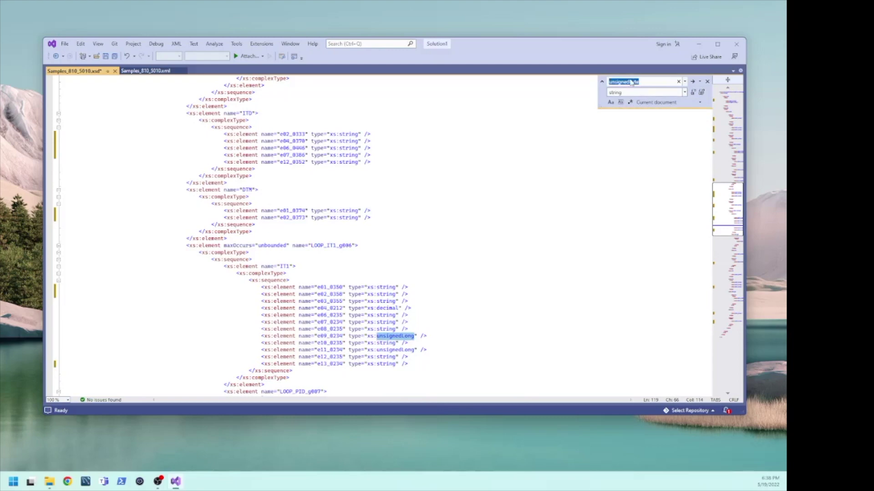
{"action": "right_click", "coordinate": [632, 82]}
{"action": "left_click", "coordinate": [651, 103]}
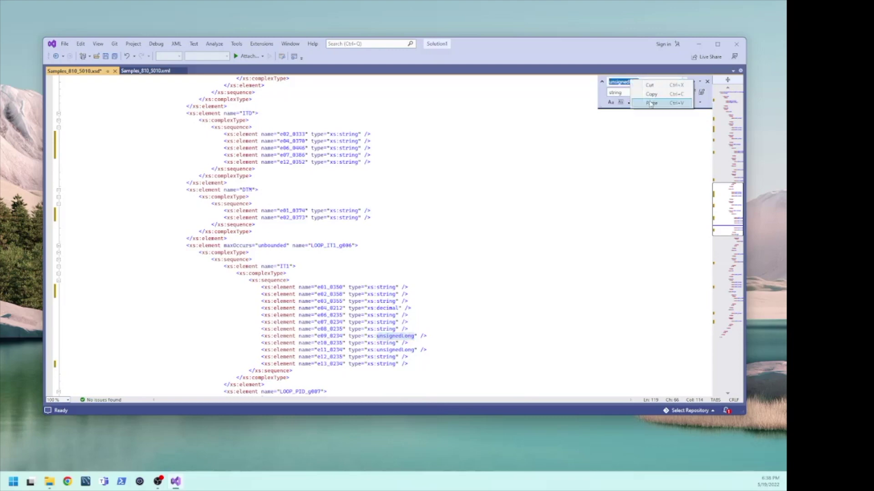
{"action": "left_click", "coordinate": [702, 92]}
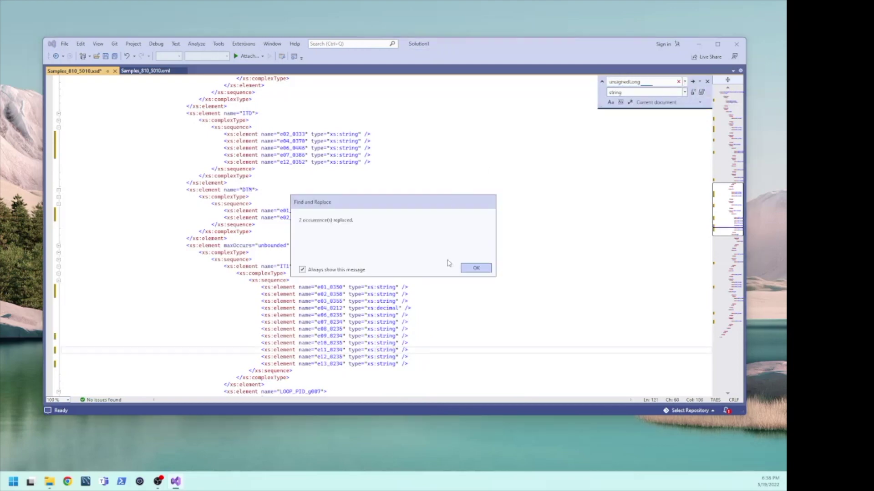
{"action": "left_click", "coordinate": [475, 268]}
Step: Scroll further down the schema and select the decimal type name
{"action": "scroll", "coordinate": [428, 242], "scroll_direction": "down", "scroll_amount": 5}
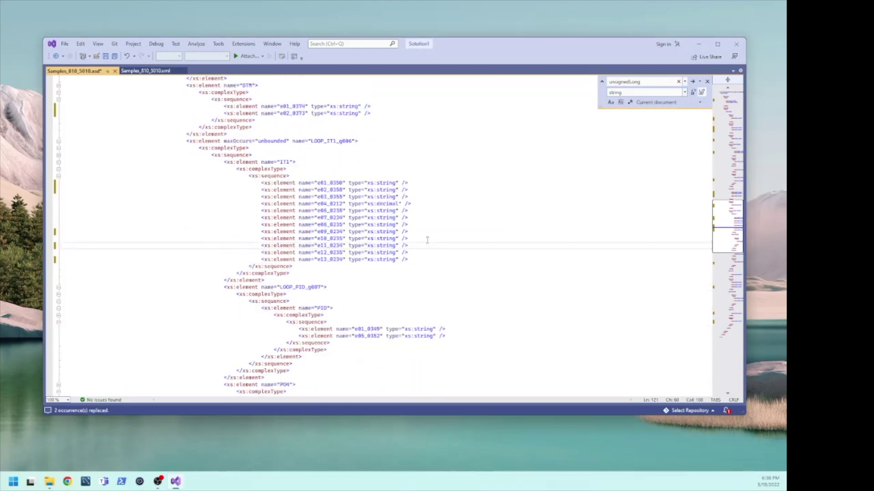
{"action": "scroll", "coordinate": [427, 240], "scroll_direction": "down", "scroll_amount": 8}
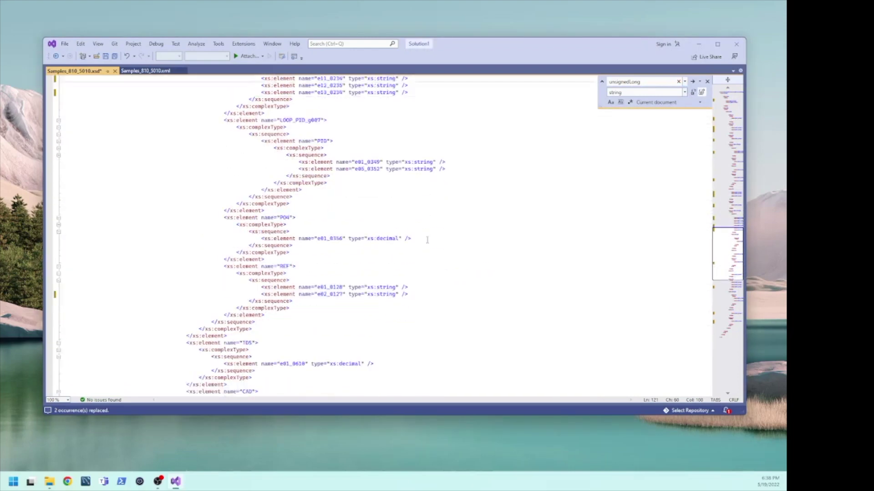
{"action": "scroll", "coordinate": [428, 240], "scroll_direction": "down", "scroll_amount": 5}
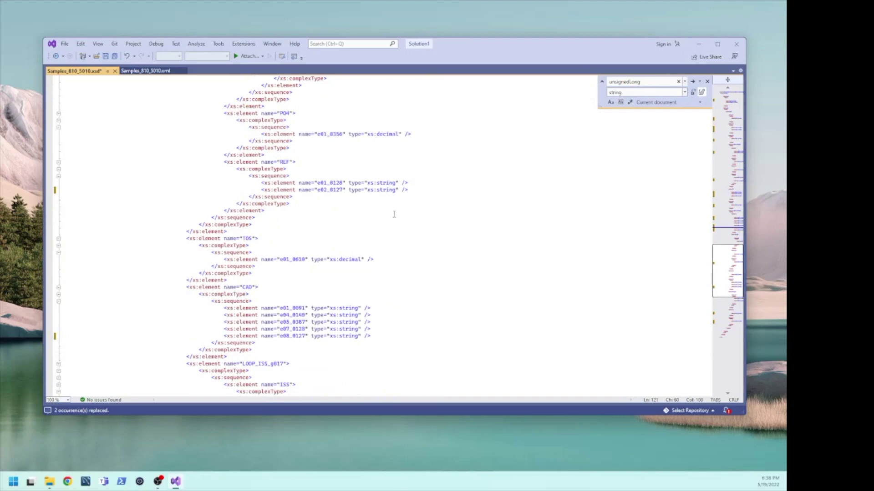
{"action": "double_click", "coordinate": [384, 134]}
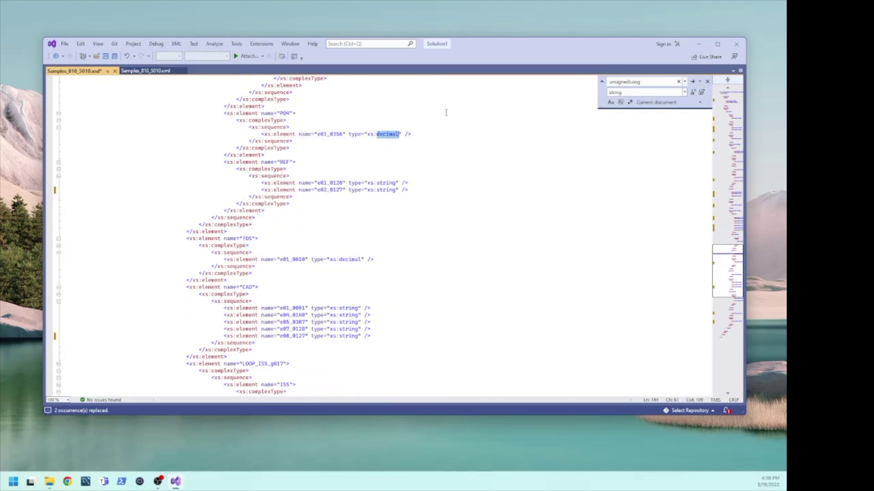
Step: Replace all five decimal types in the schema with string
{"action": "right_click", "coordinate": [388, 136]}
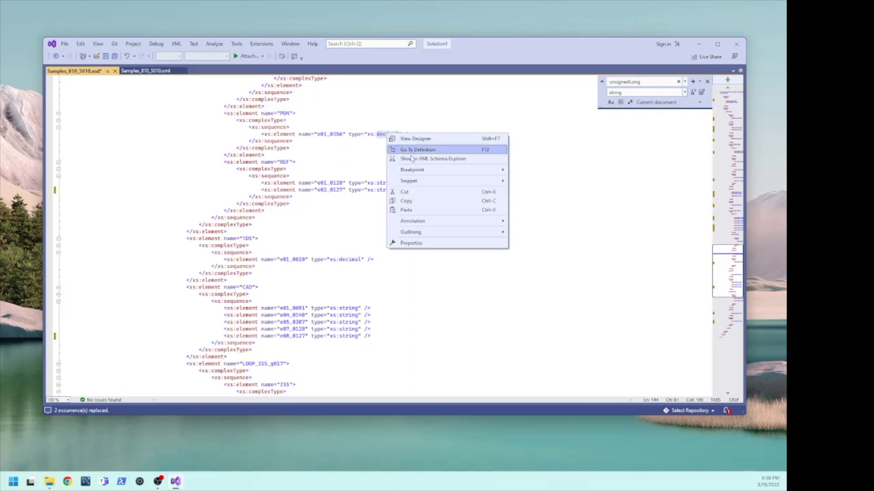
{"action": "left_click", "coordinate": [415, 201]}
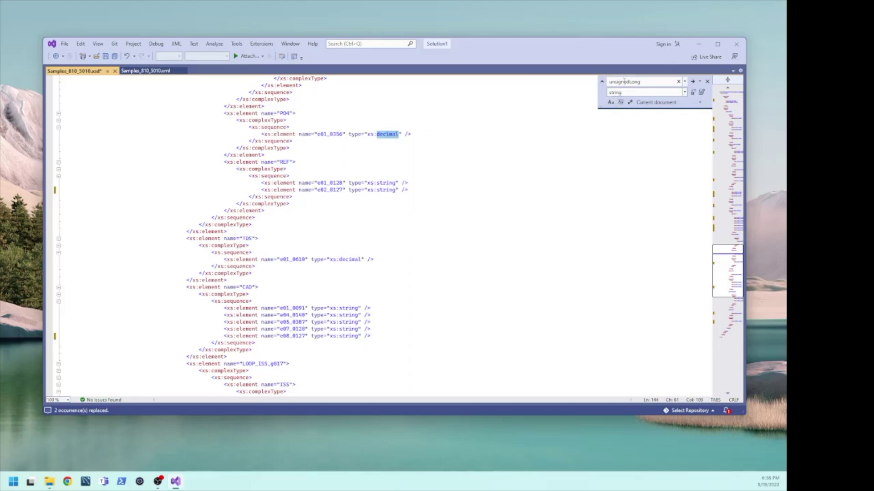
{"action": "double_click", "coordinate": [624, 82]}
{"action": "right_click", "coordinate": [625, 83]}
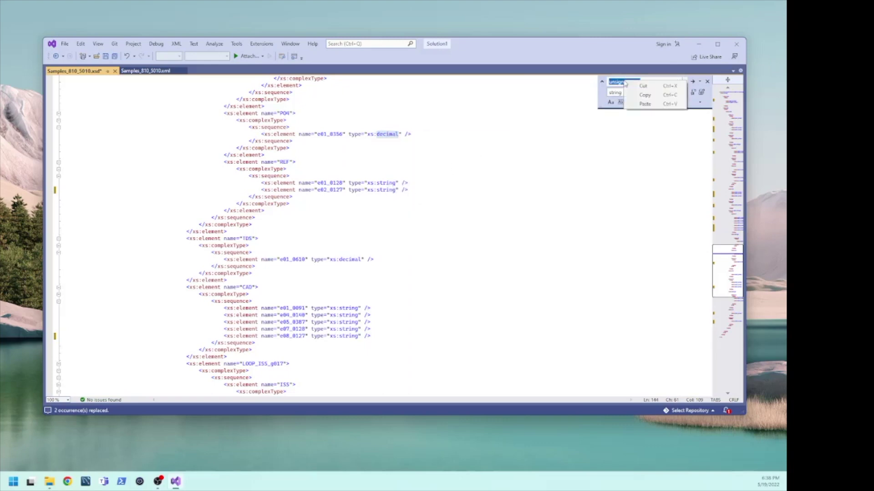
{"action": "left_click", "coordinate": [644, 104]}
{"action": "left_click", "coordinate": [703, 92]}
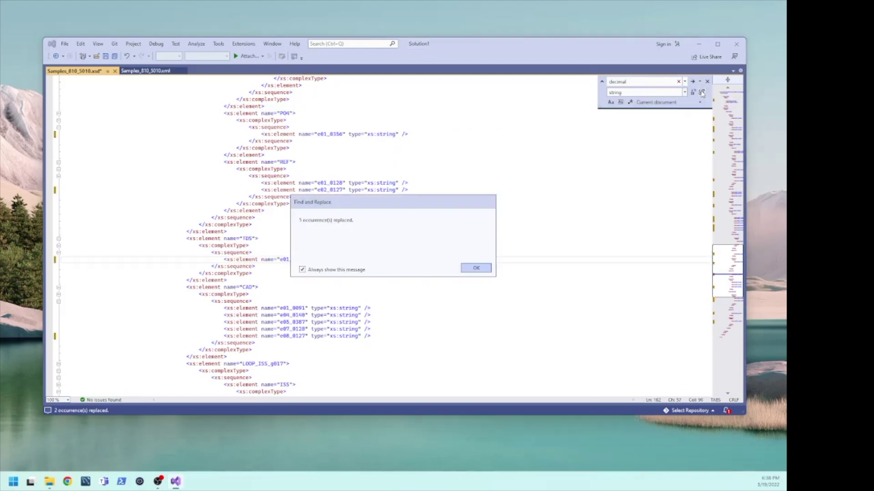
{"action": "left_click", "coordinate": [476, 268]}
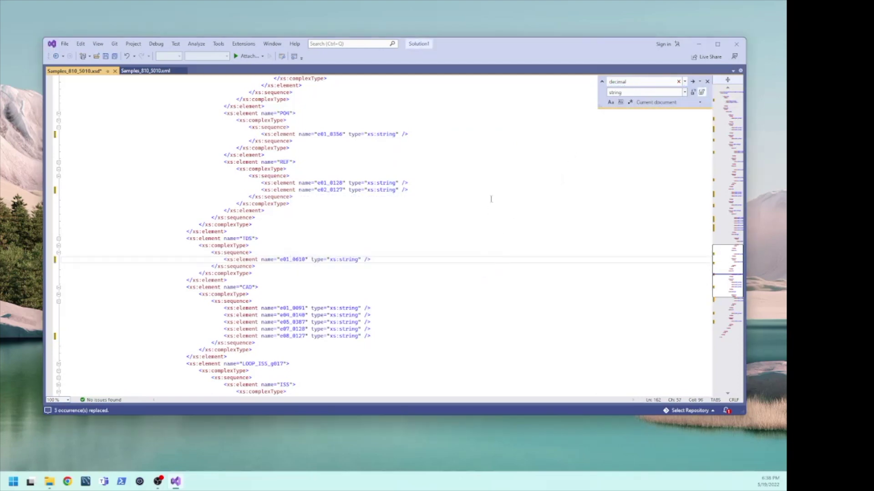
Step: Scroll back up through the schema to verify every element is typed string
{"action": "scroll", "coordinate": [384, 171], "scroll_direction": "down", "scroll_amount": 20}
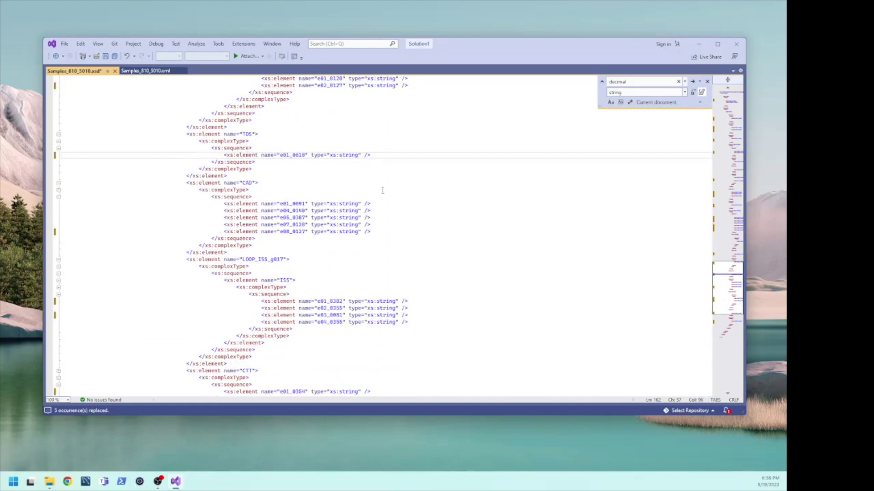
{"action": "scroll", "coordinate": [382, 190], "scroll_direction": "up", "scroll_amount": 15}
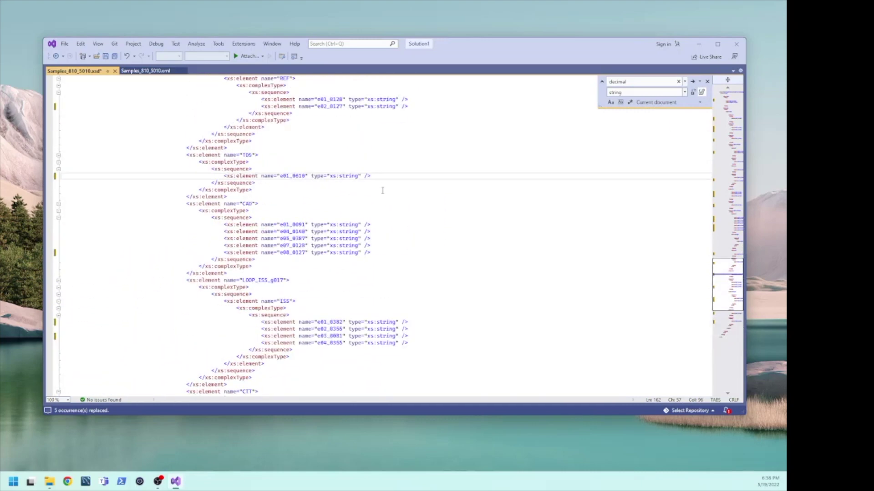
{"action": "scroll", "coordinate": [379, 191], "scroll_direction": "up", "scroll_amount": 12}
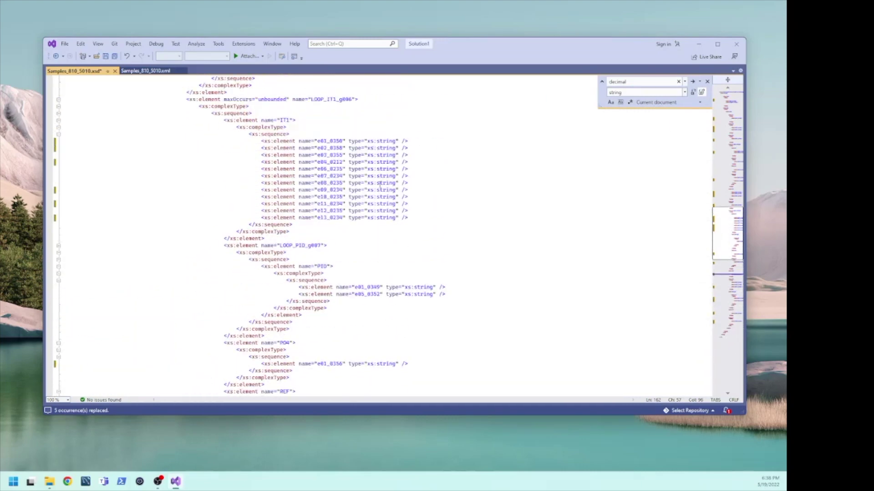
{"action": "scroll", "coordinate": [380, 185], "scroll_direction": "up", "scroll_amount": 6}
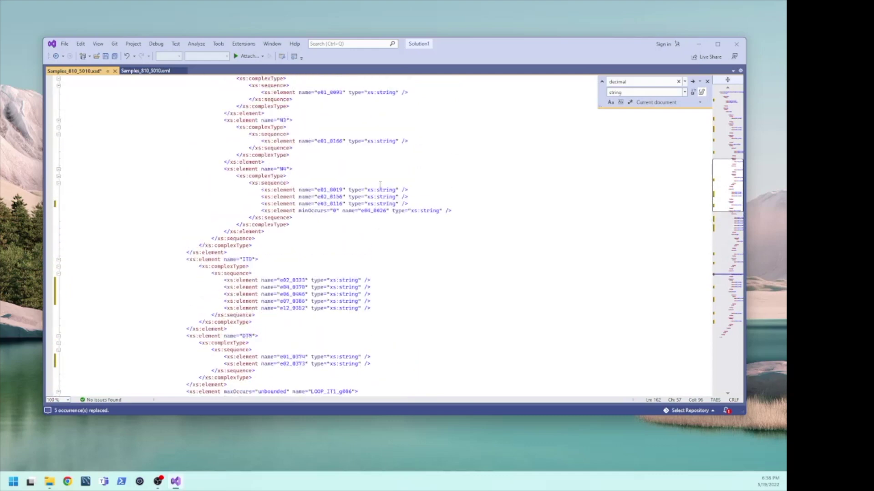
{"action": "scroll", "coordinate": [368, 203], "scroll_direction": "up", "scroll_amount": 7}
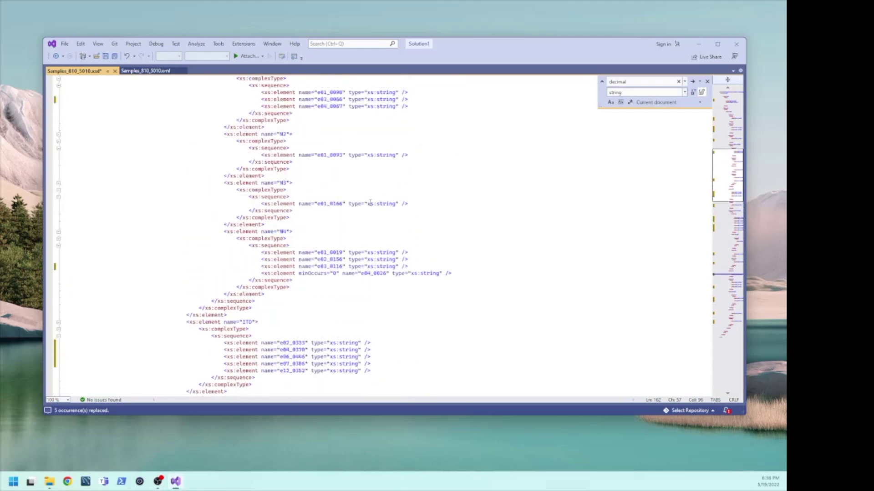
{"action": "scroll", "coordinate": [371, 202], "scroll_direction": "up", "scroll_amount": 9}
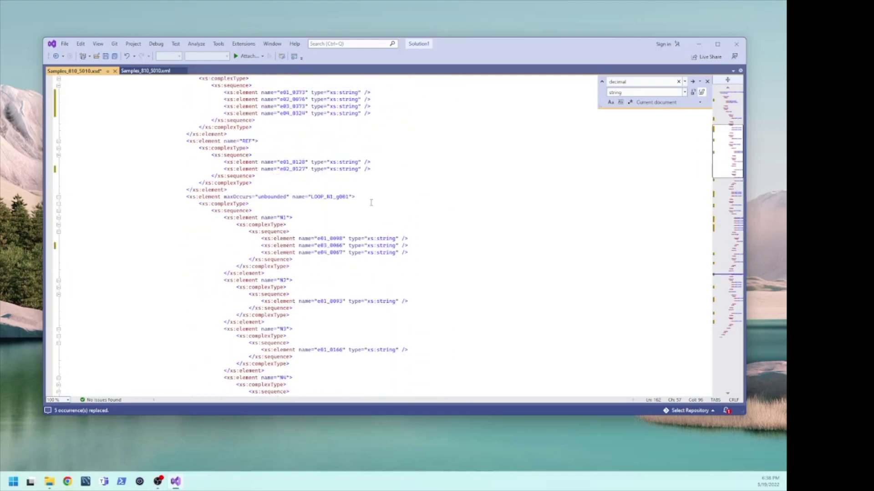
{"action": "scroll", "coordinate": [371, 203], "scroll_direction": "up", "scroll_amount": 4}
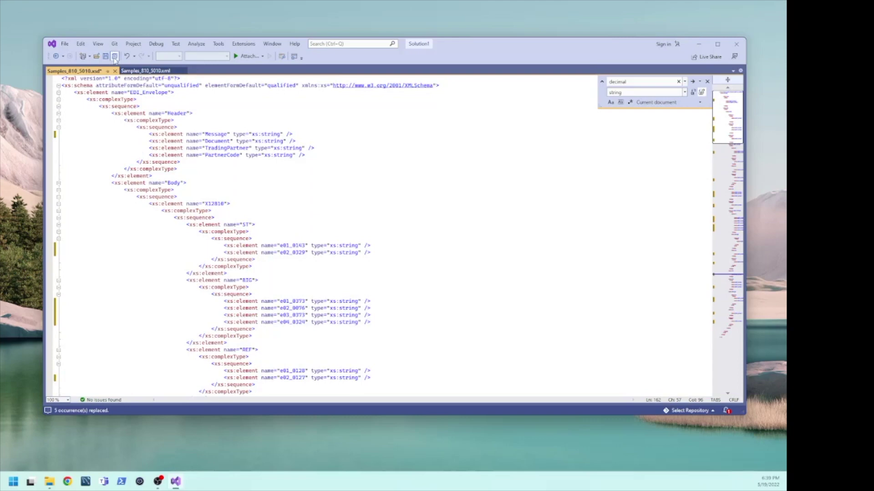
Step: Save the string-typed schema under the new file name Samples_Invoice.xsd
{"action": "left_click", "coordinate": [114, 56]}
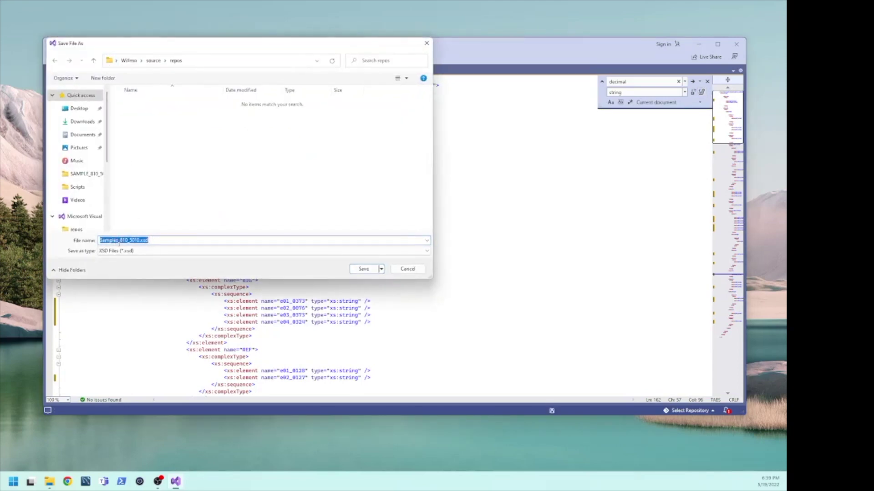
{"action": "left_click", "coordinate": [138, 240]}
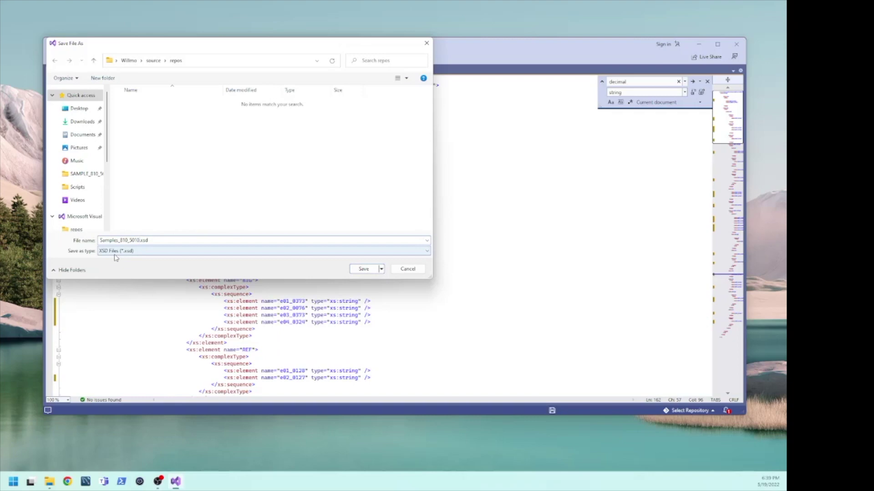
{"action": "key", "text": "BackSpace"}
{"action": "key", "text": "BackSpace"}
{"action": "key", "text": "BackSpace"}
{"action": "key", "text": "BackSpace"}
{"action": "key", "text": "BackSpace"}
{"action": "key", "text": "BackSpace"}
{"action": "key", "text": "BackSpace"}
{"action": "key", "text": "BackSpace"}
{"action": "type", "text": "IM"}
{"action": "key", "text": "BackSpace"}
{"action": "key", "text": "BackSpace"}
{"action": "type", "text": "invoice"}
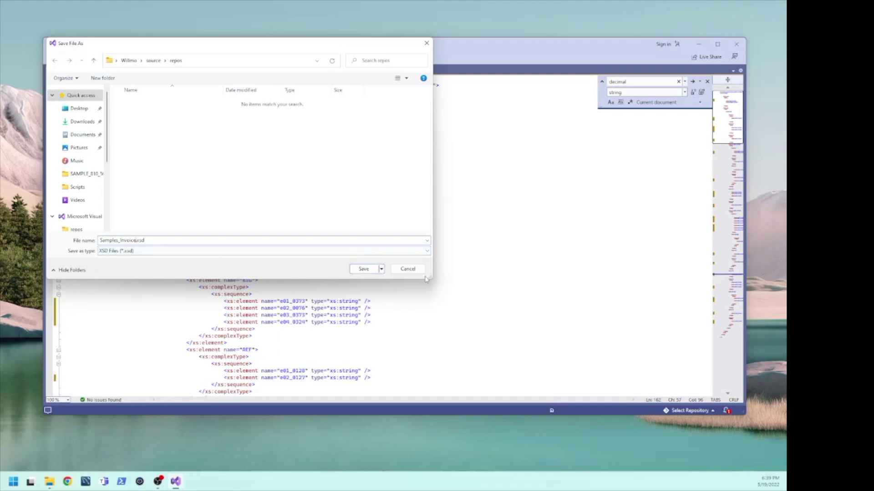
{"action": "left_click", "coordinate": [364, 268]}
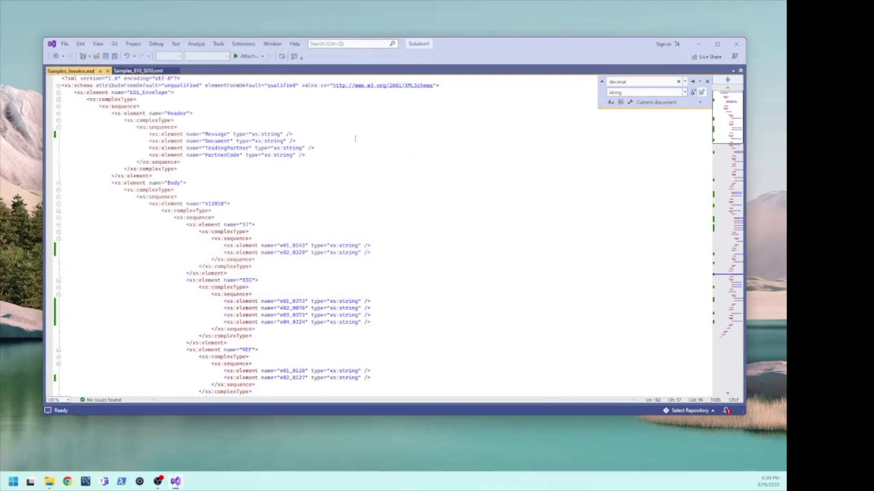
Step: Close Visual Studio and bring the OpenText Mapper window to the front
{"action": "left_click", "coordinate": [736, 44]}
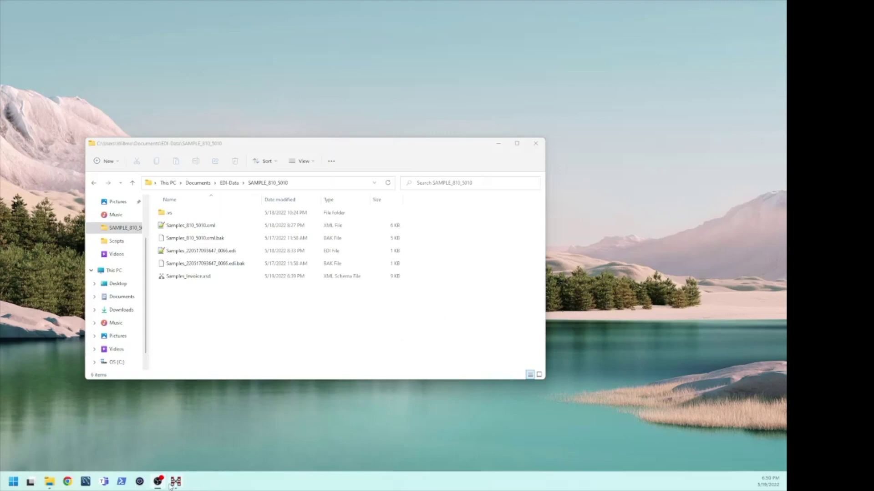
{"action": "mouse_move", "coordinate": [172, 485]}
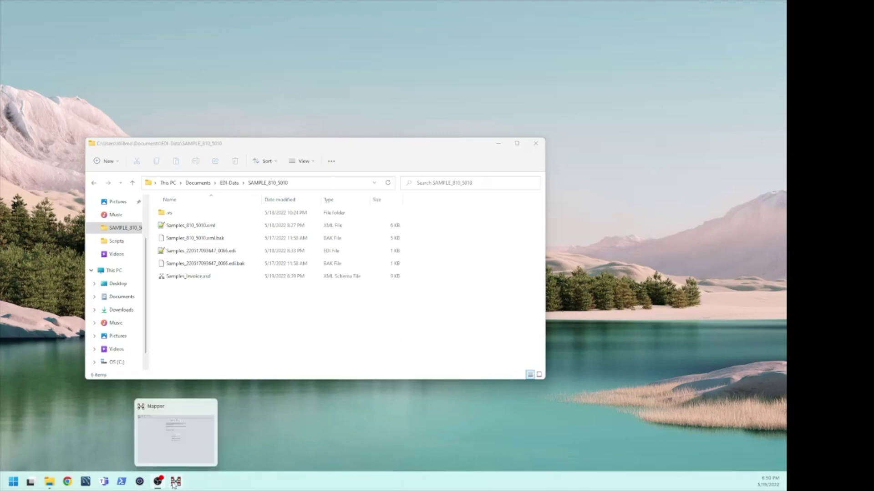
{"action": "left_click", "coordinate": [173, 485]}
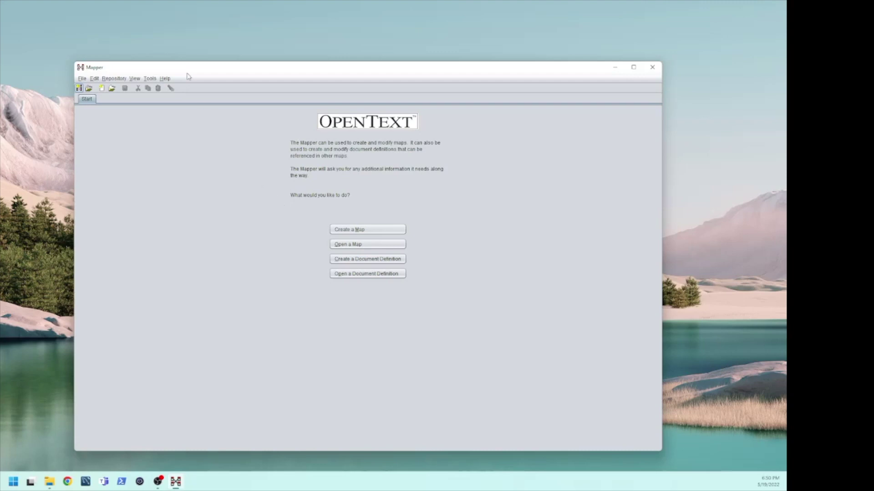
Step: Browse the Mapper Tools menu, move the Mapper window up and right, and front the sample folder
{"action": "left_click", "coordinate": [162, 80]}
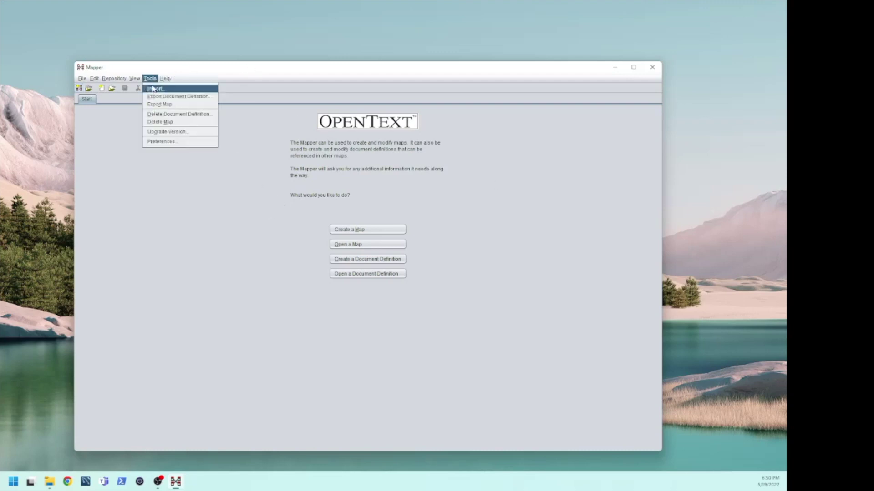
{"action": "left_click", "coordinate": [152, 200]}
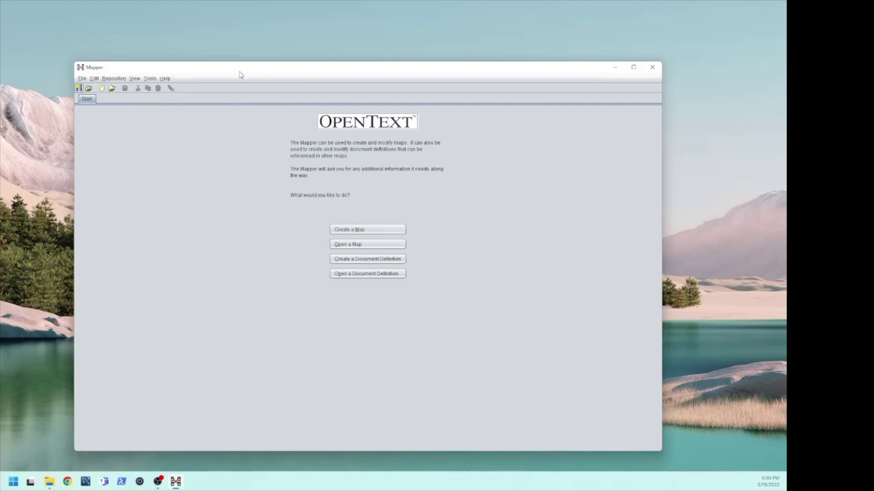
{"action": "left_click_drag", "start_coordinate": [239, 73], "coordinate": [264, 60]}
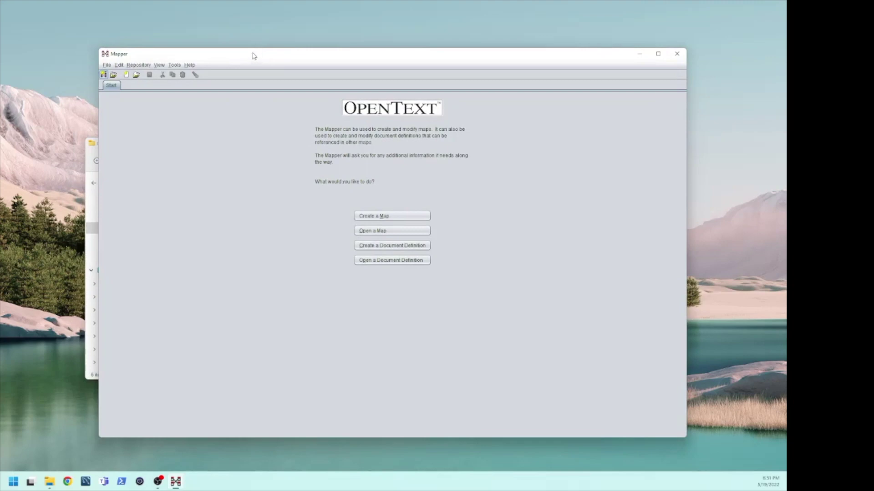
{"action": "left_click_drag", "start_coordinate": [254, 56], "coordinate": [274, 43]}
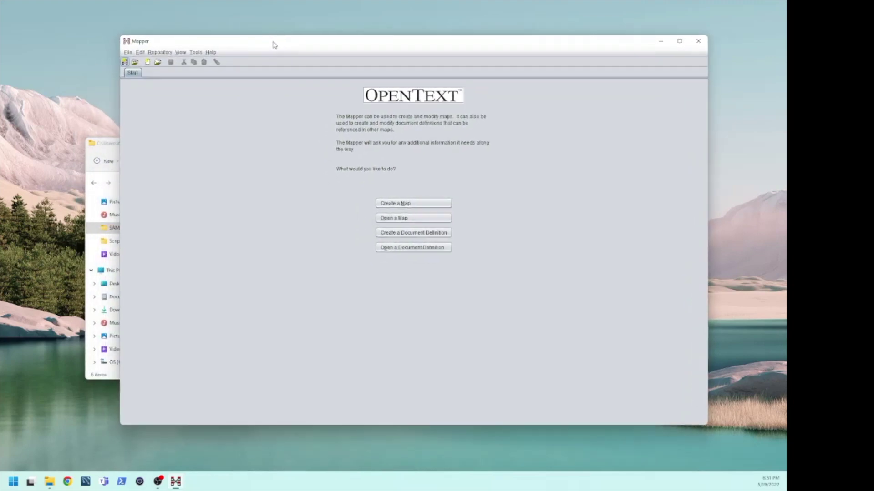
{"action": "left_click", "coordinate": [104, 148]}
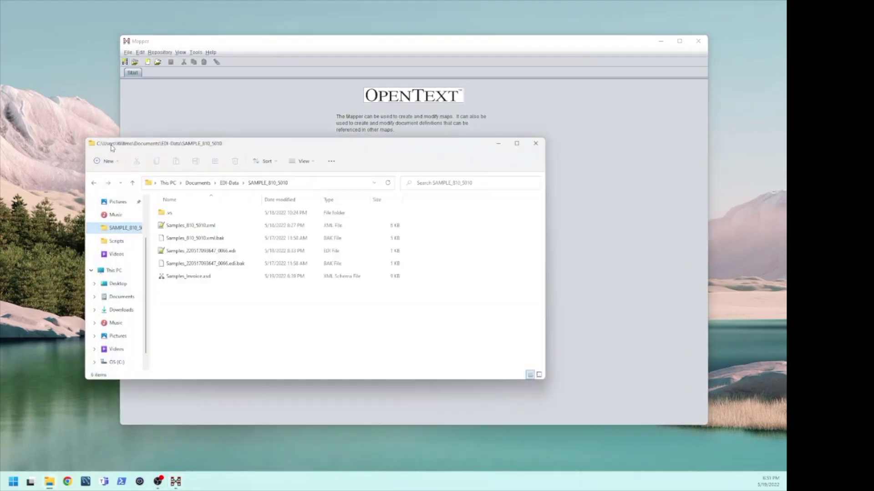
Step: Minimize the sample folder, drag Mapper toward the upper left, then restore the folder window
{"action": "left_click", "coordinate": [499, 144]}
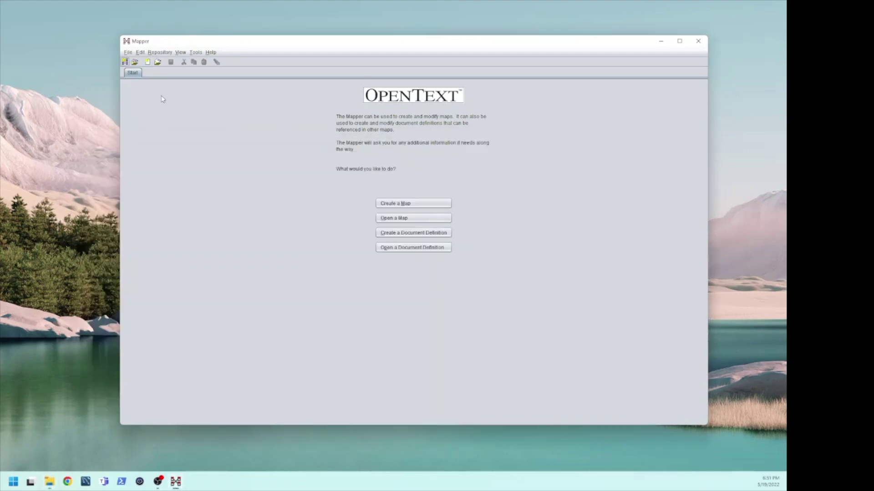
{"action": "left_click_drag", "start_coordinate": [200, 45], "coordinate": [127, 36]}
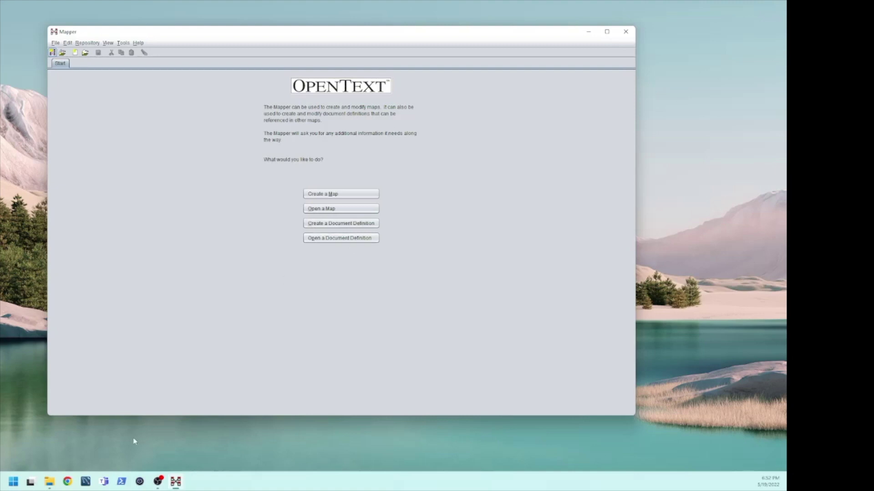
{"action": "left_click", "coordinate": [49, 481]}
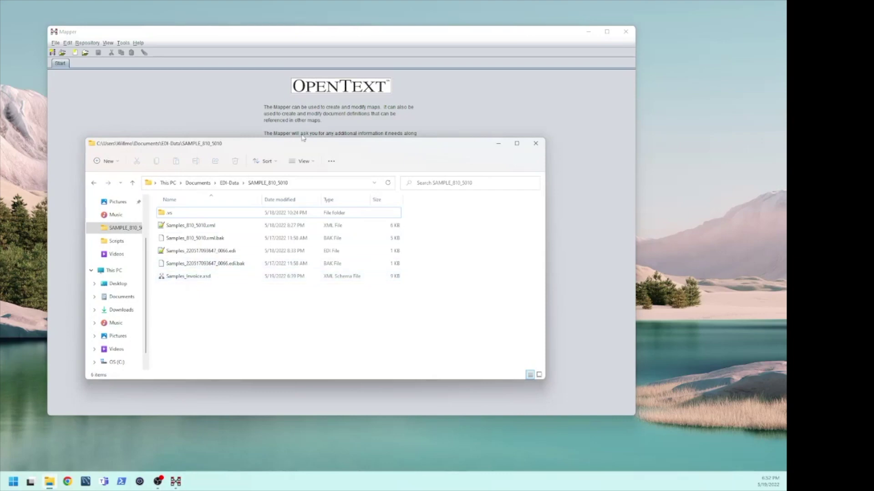
Step: Move the SAMPLE_810_5010 folder window to the lower left, then start a new document definition in Mapper
{"action": "left_click_drag", "start_coordinate": [275, 148], "coordinate": [214, 233]}
{"action": "left_click", "coordinate": [213, 167]}
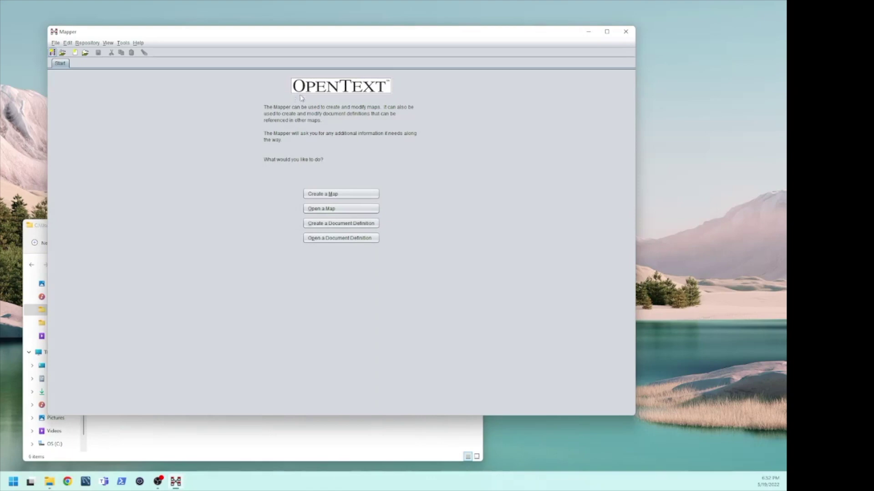
{"action": "left_click", "coordinate": [337, 226]}
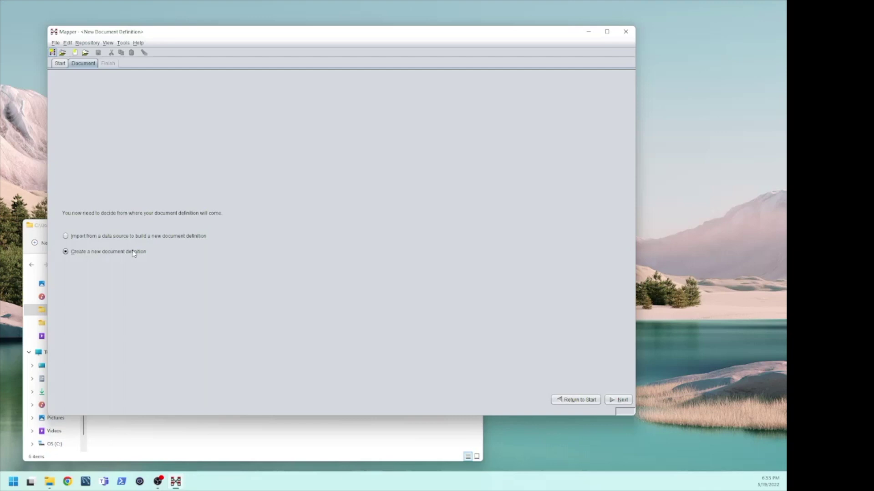
Step: Choose to import the new definition from a data source, with XML Schema as the import type
{"action": "left_click", "coordinate": [160, 239]}
{"action": "left_click", "coordinate": [622, 400]}
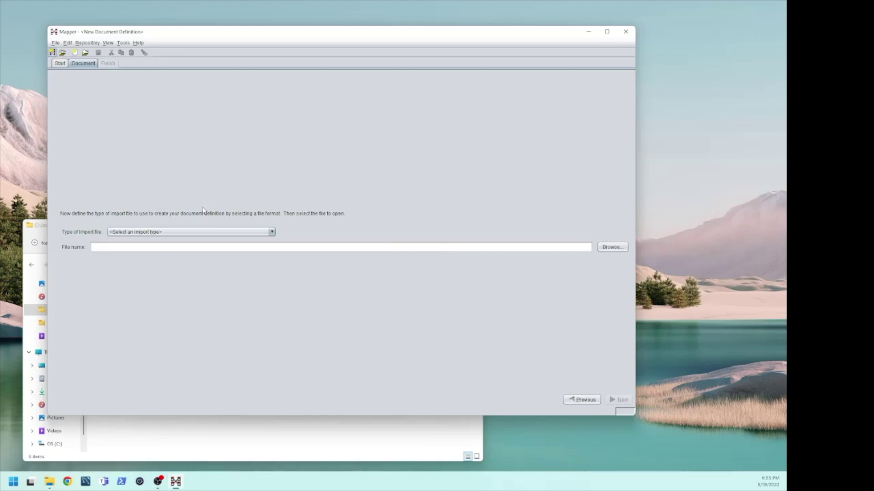
{"action": "left_click", "coordinate": [187, 232]}
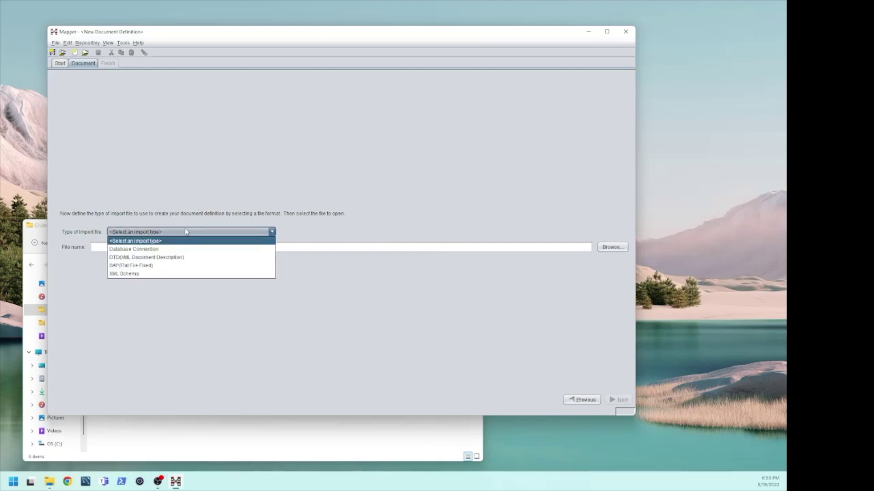
{"action": "left_click", "coordinate": [129, 275]}
Step: Select Samples_Invoice.xsd from Documents > EDI-Data > SAMPLE_810_5010 as the import file
{"action": "left_click", "coordinate": [612, 247]}
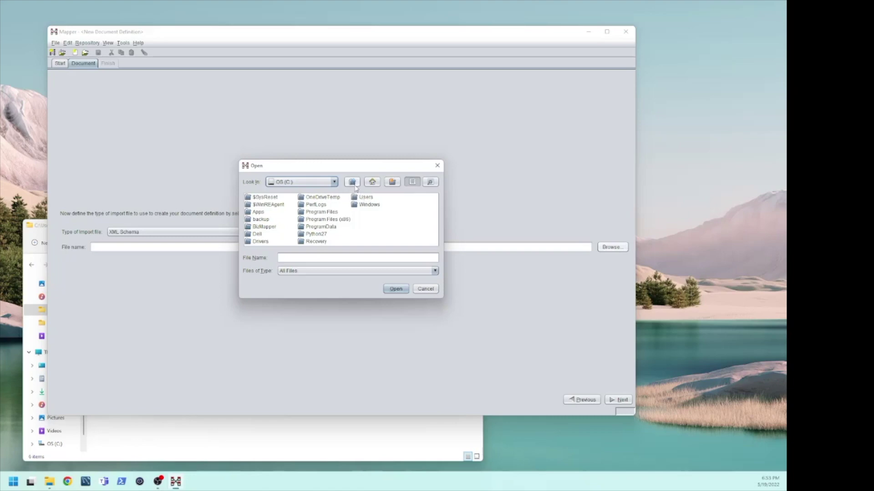
{"action": "left_click", "coordinate": [372, 182]}
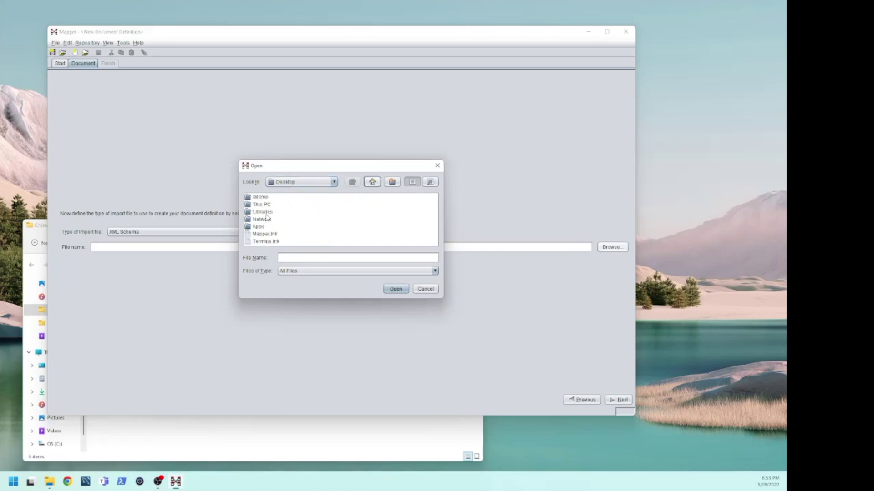
{"action": "double_click", "coordinate": [265, 197]}
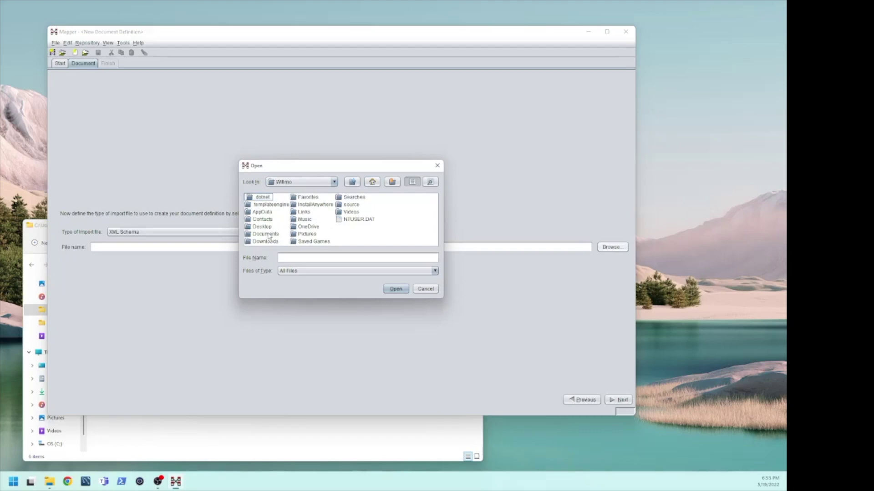
{"action": "double_click", "coordinate": [266, 235]}
{"action": "double_click", "coordinate": [271, 200]}
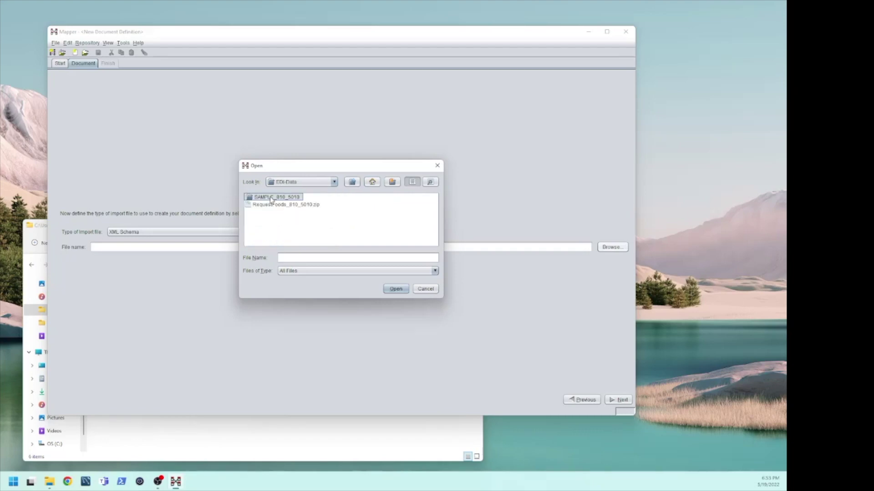
{"action": "double_click", "coordinate": [250, 197]}
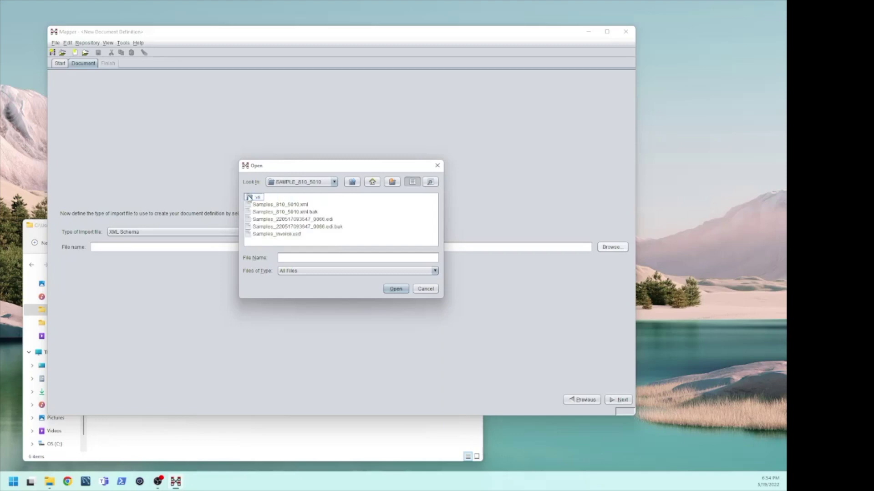
{"action": "left_click", "coordinate": [278, 234]}
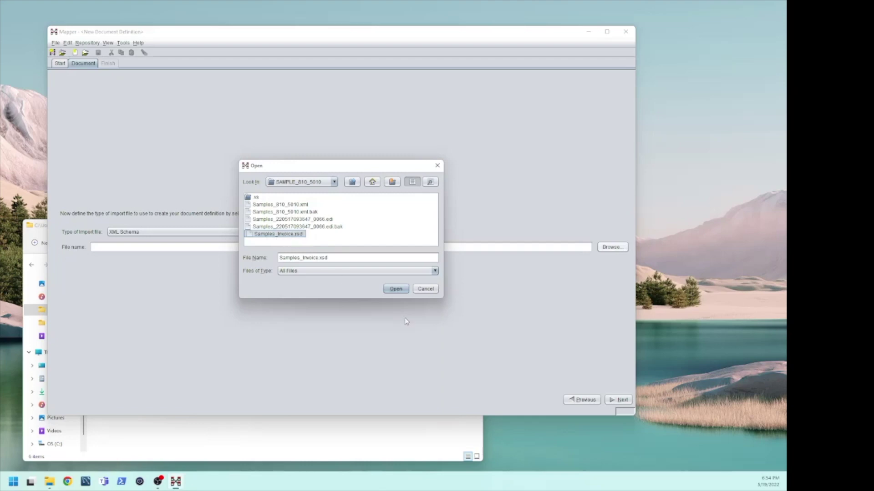
{"action": "left_click", "coordinate": [396, 289]}
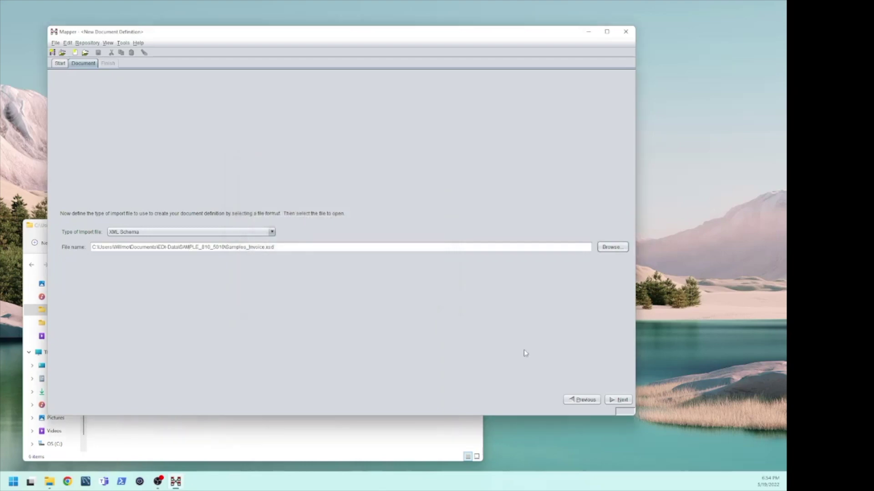
Step: Launch the XML Import Wizard and turn on Show All Elements for start nodes
{"action": "left_click", "coordinate": [620, 400]}
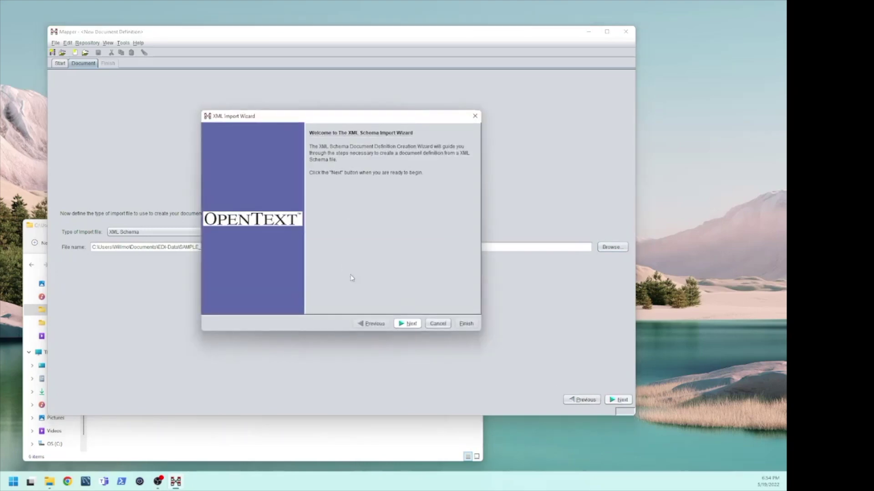
{"action": "left_click", "coordinate": [406, 324]}
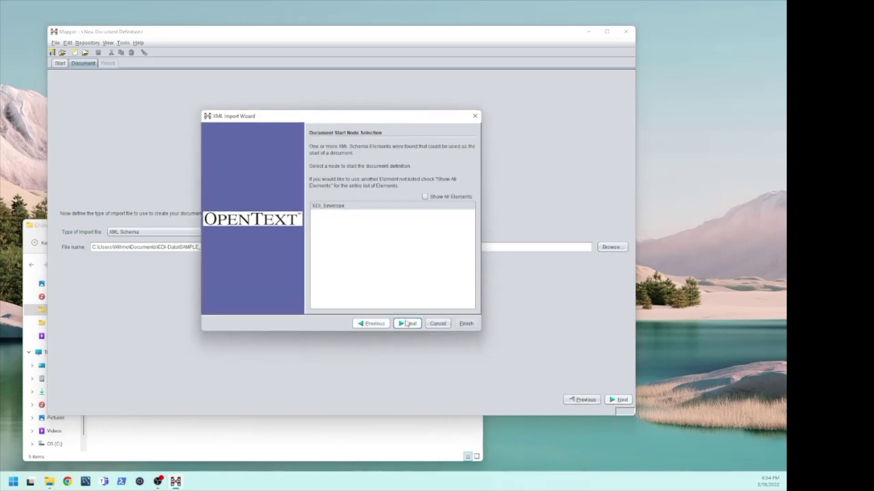
{"action": "left_click", "coordinate": [425, 198]}
{"action": "left_click", "coordinate": [409, 325]}
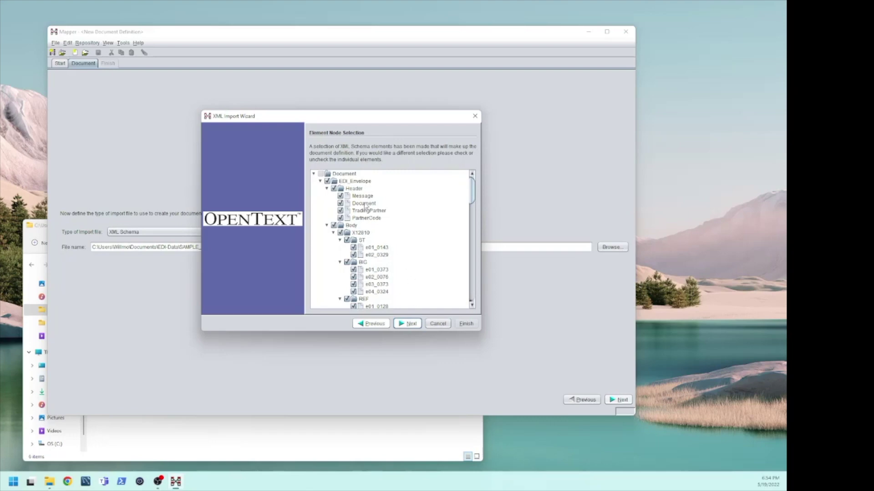
Step: Review the full Document element tree and advance to the import completion page
{"action": "scroll", "coordinate": [383, 212], "scroll_direction": "down", "scroll_amount": 3}
{"action": "scroll", "coordinate": [384, 212], "scroll_direction": "down", "scroll_amount": 10}
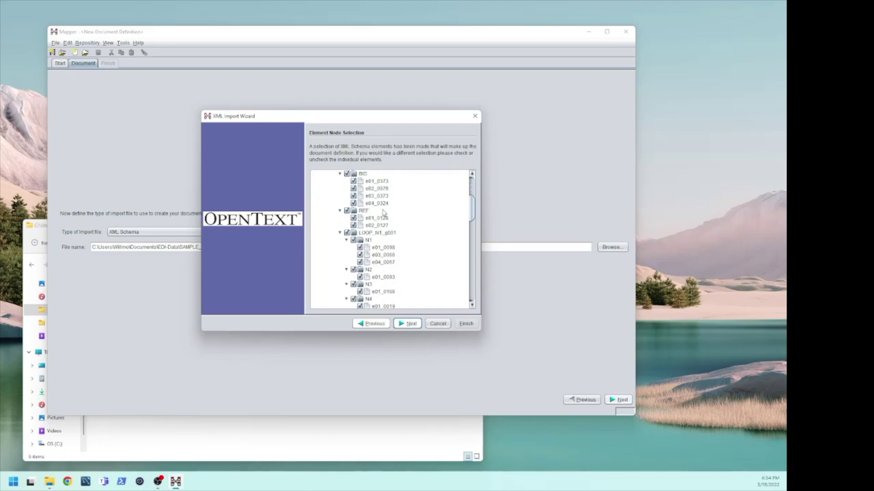
{"action": "scroll", "coordinate": [383, 212], "scroll_direction": "down", "scroll_amount": 8}
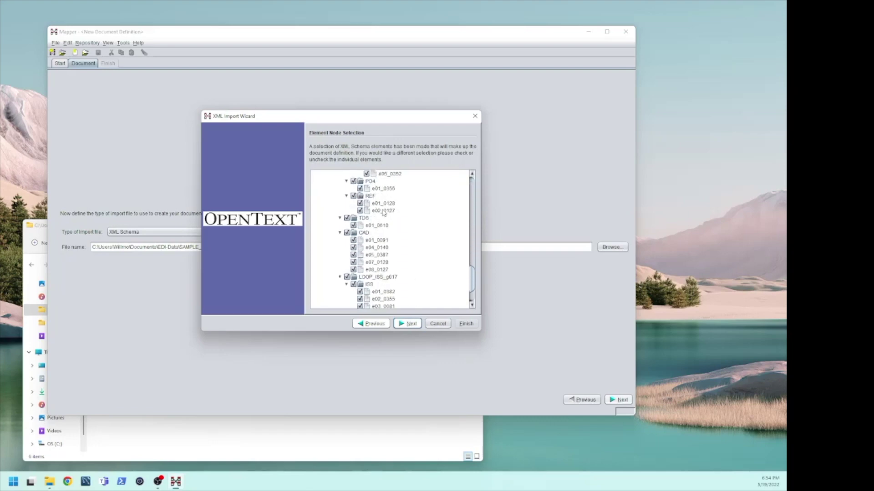
{"action": "scroll", "coordinate": [383, 212], "scroll_direction": "up", "scroll_amount": 20}
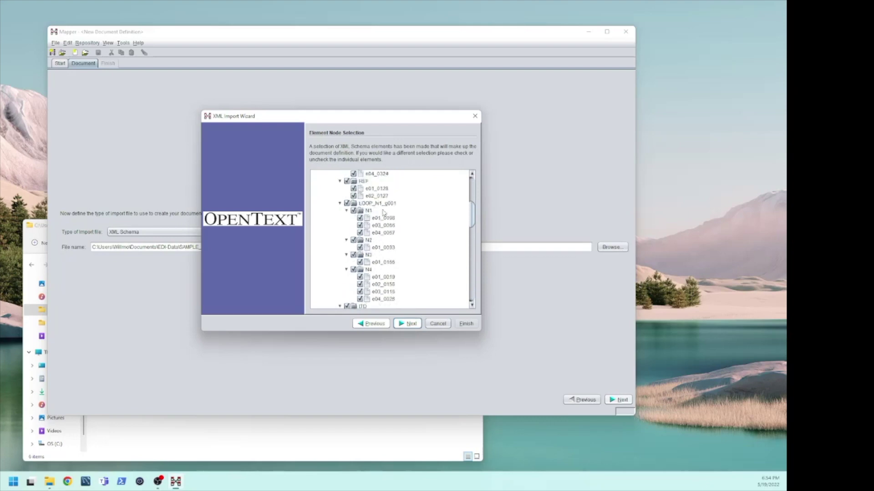
{"action": "double_click", "coordinate": [320, 175]}
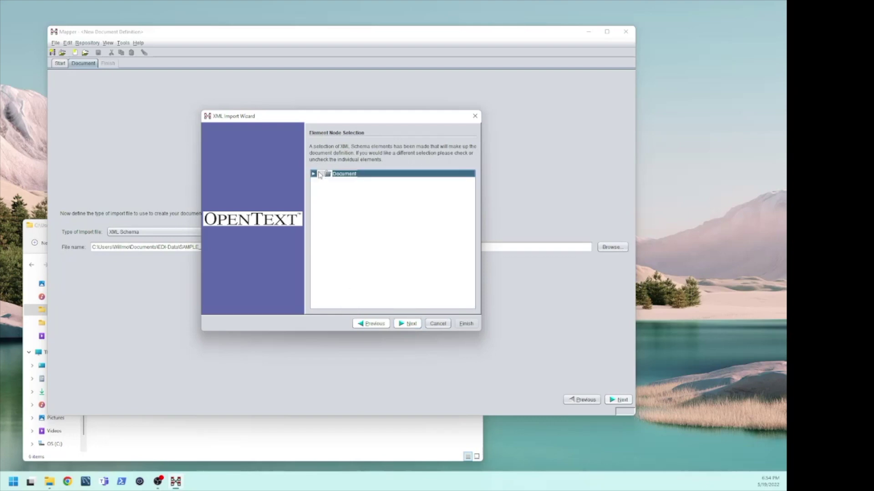
{"action": "double_click", "coordinate": [320, 175]}
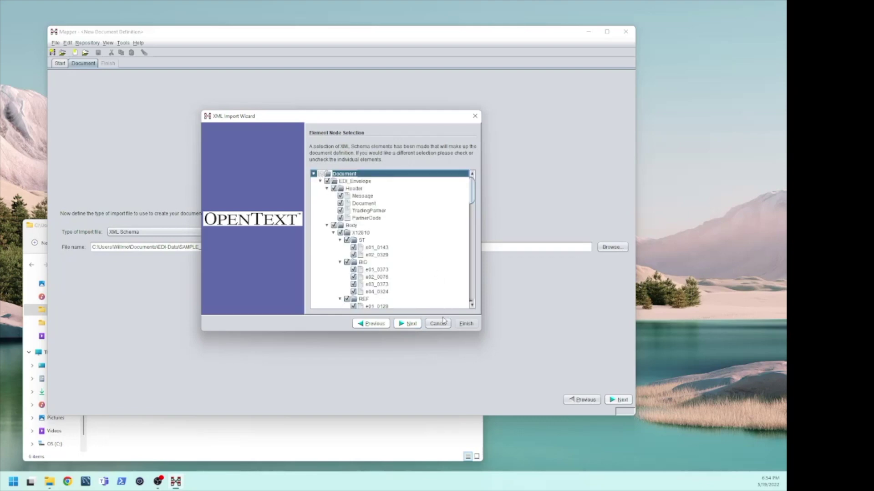
{"action": "left_click", "coordinate": [413, 325]}
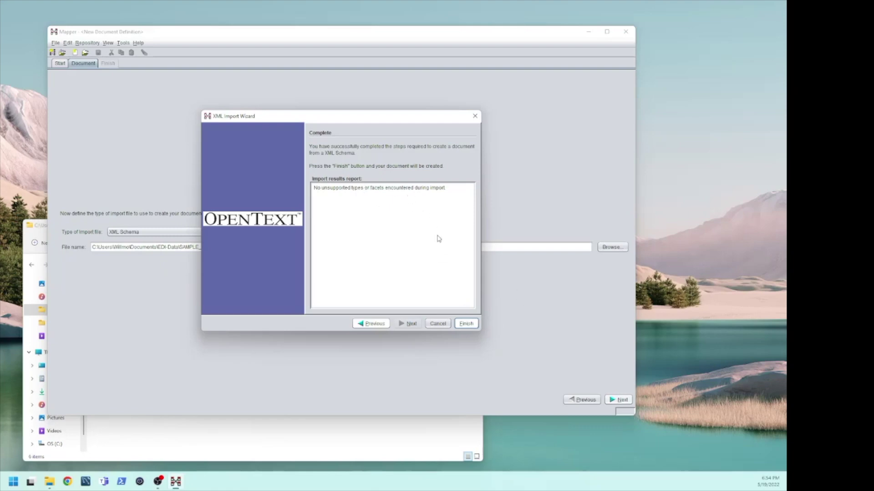
Step: Finish the import to build the EDI_Envelope definition and inspect its envelope recognition property
{"action": "left_click", "coordinate": [466, 324]}
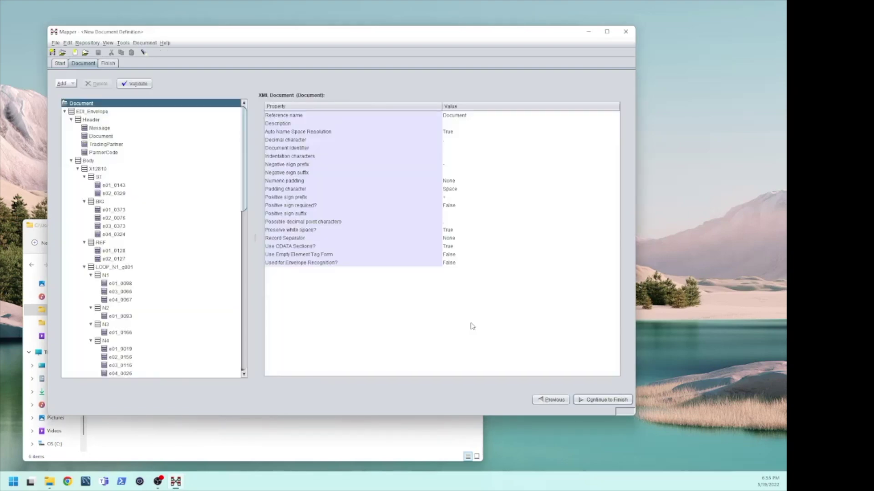
{"action": "scroll", "coordinate": [168, 148], "scroll_direction": "down", "scroll_amount": 5}
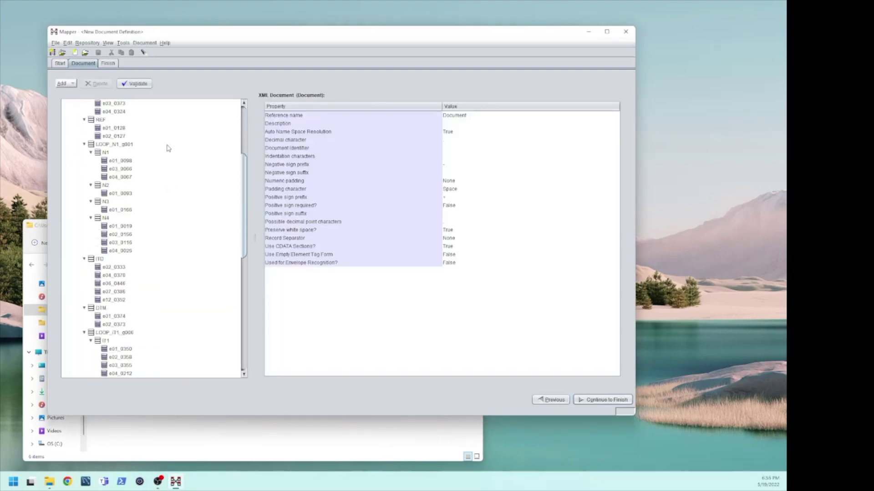
{"action": "scroll", "coordinate": [168, 148], "scroll_direction": "up", "scroll_amount": 5}
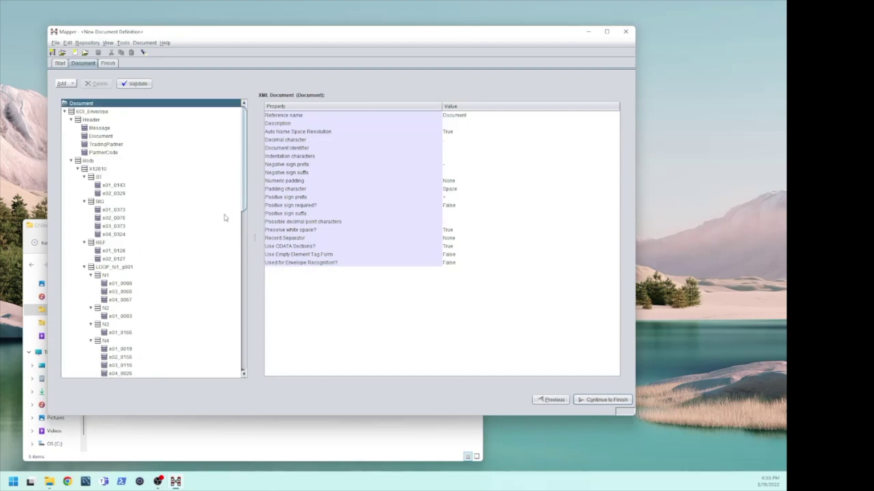
{"action": "left_click", "coordinate": [291, 264]}
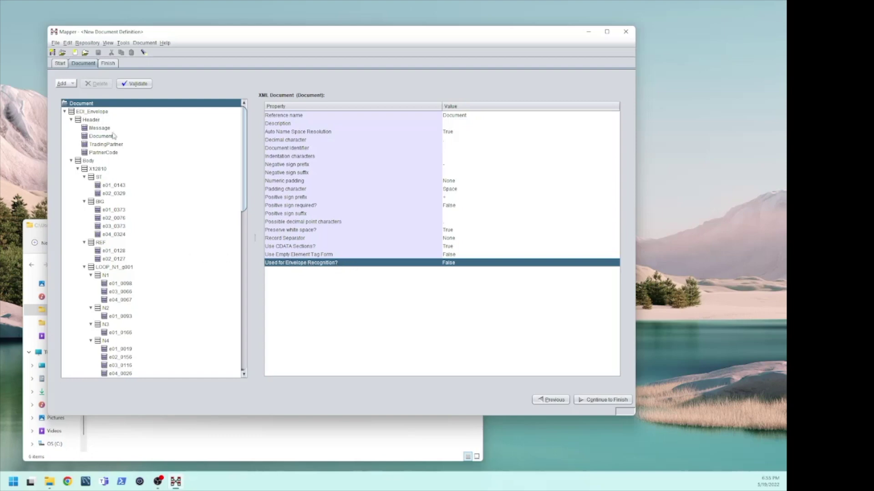
Step: Review properties of elements e01_0143, e02_0329, e02_0076, e04_0324 and e01_0128
{"action": "left_click", "coordinate": [115, 186]}
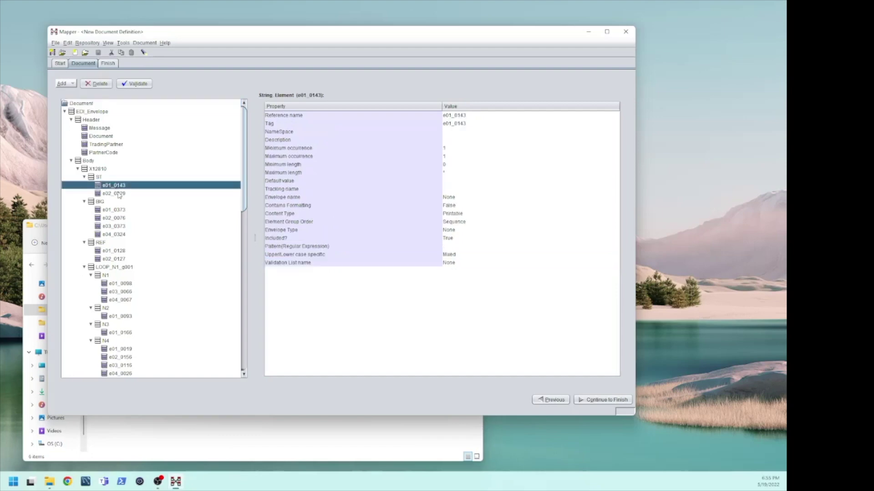
{"action": "left_click", "coordinate": [122, 196]}
{"action": "left_click", "coordinate": [118, 219]}
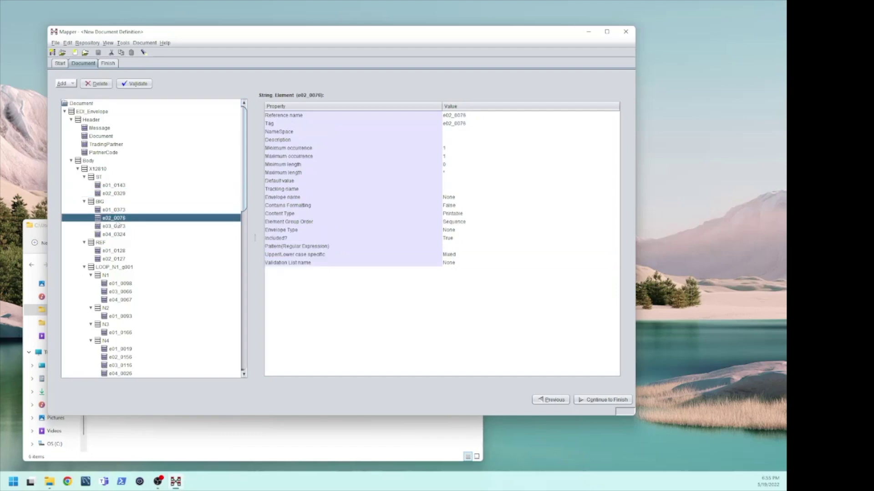
{"action": "left_click", "coordinate": [117, 234]}
{"action": "left_click", "coordinate": [119, 251]}
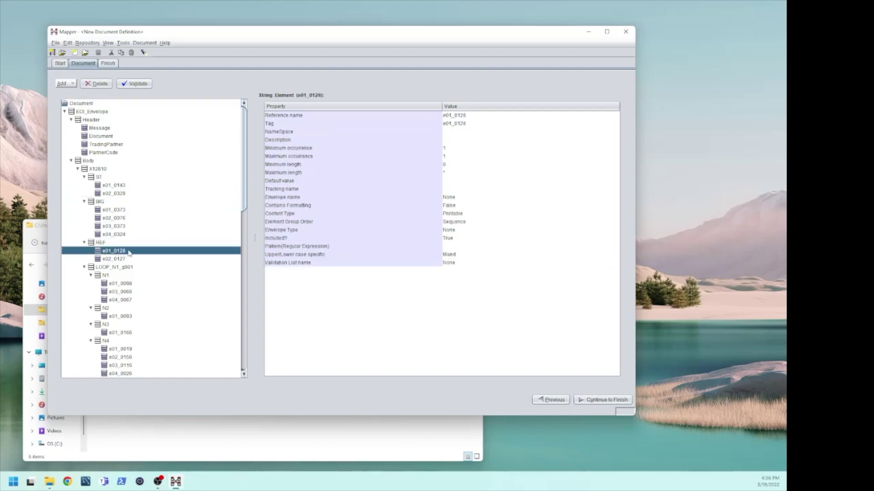
{"action": "scroll", "coordinate": [129, 253], "scroll_direction": "down", "scroll_amount": 10}
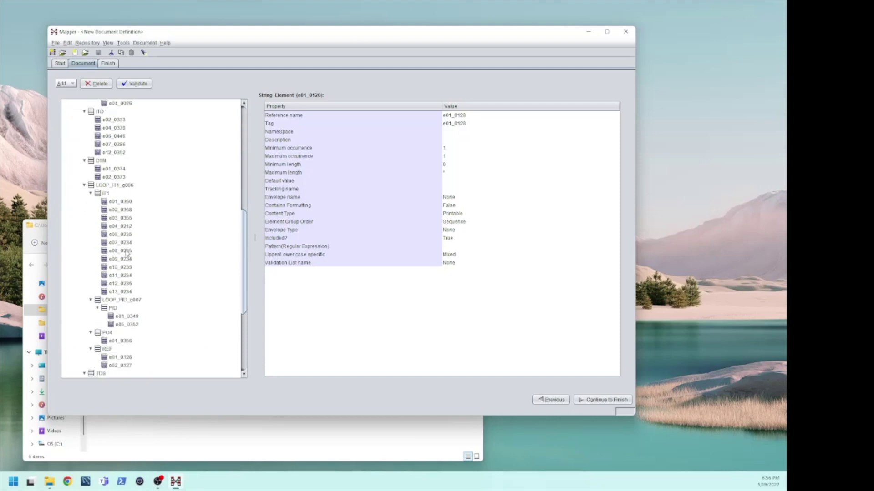
{"action": "scroll", "coordinate": [128, 253], "scroll_direction": "up", "scroll_amount": 10}
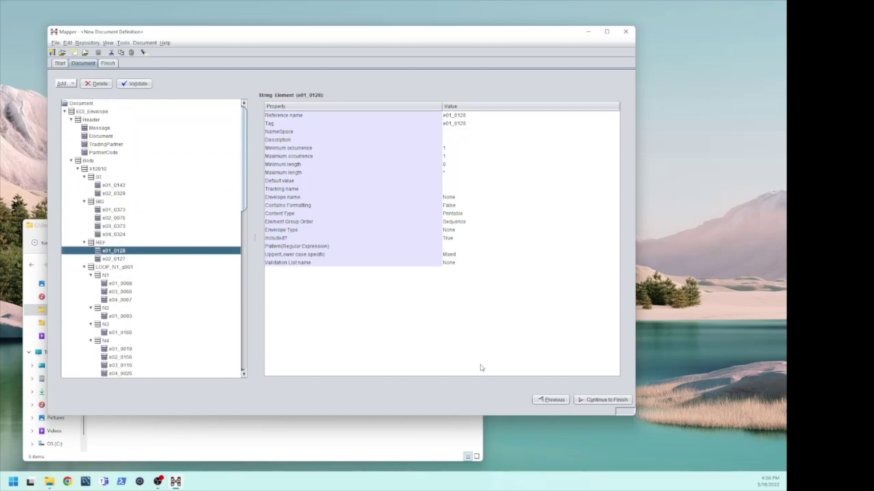
{"action": "left_click", "coordinate": [601, 401]}
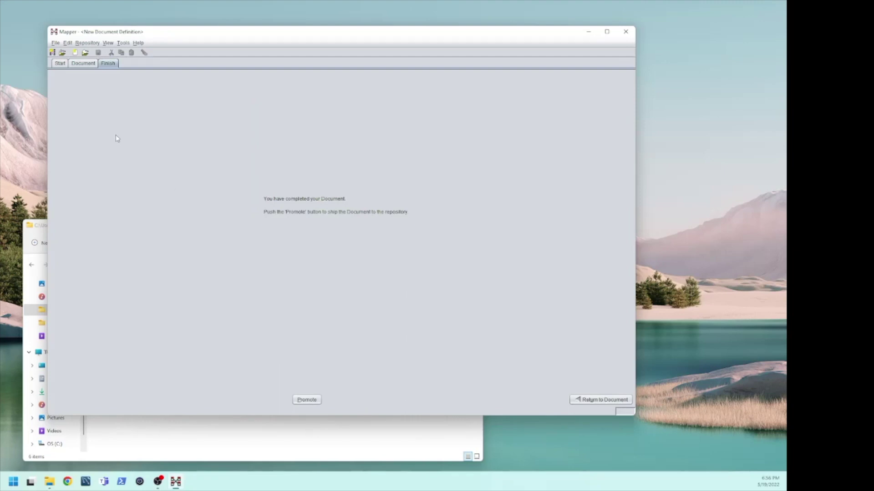
Step: Save the definition as Invoice-810-XML with the description 'XML BOD for Invoices'
{"action": "left_click", "coordinate": [57, 43]}
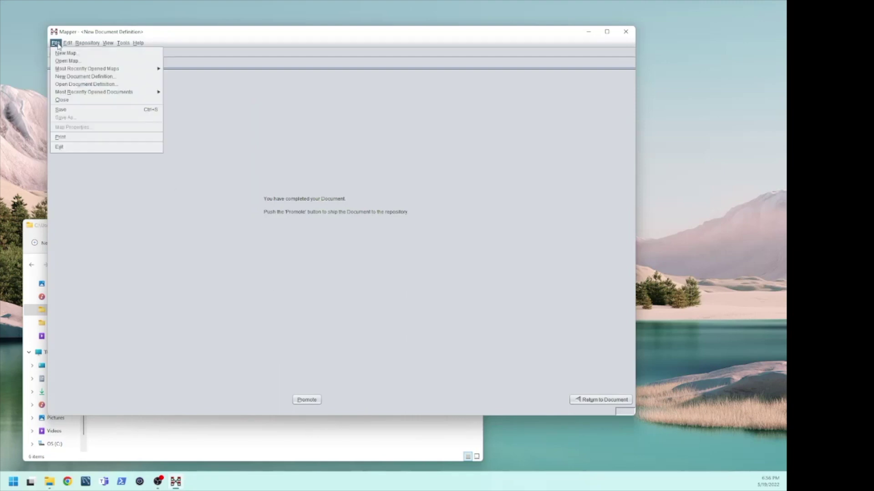
{"action": "left_click", "coordinate": [64, 112]}
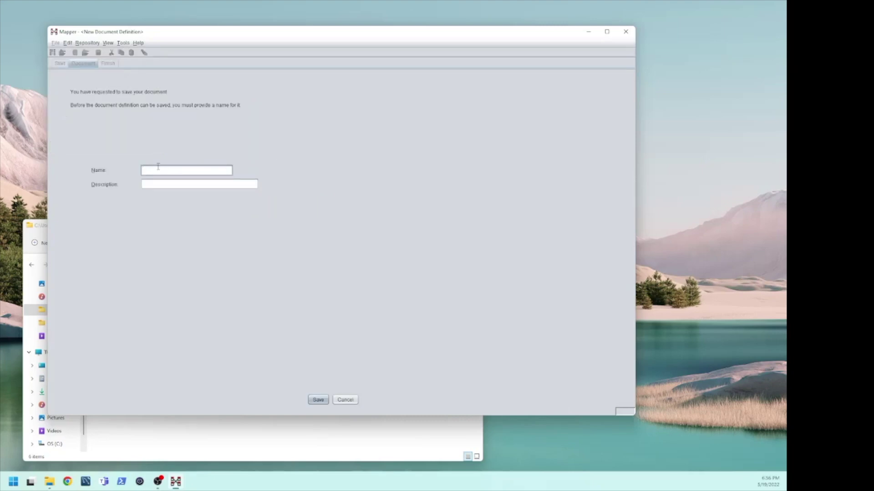
{"action": "type", "text": "Invoice"}
{"action": "type", "text": "-XML"}
{"action": "key", "text": "BackSpace"}
{"action": "key", "text": "BackSpace"}
{"action": "type", "text": "ML"}
{"action": "left_click", "coordinate": [176, 184]}
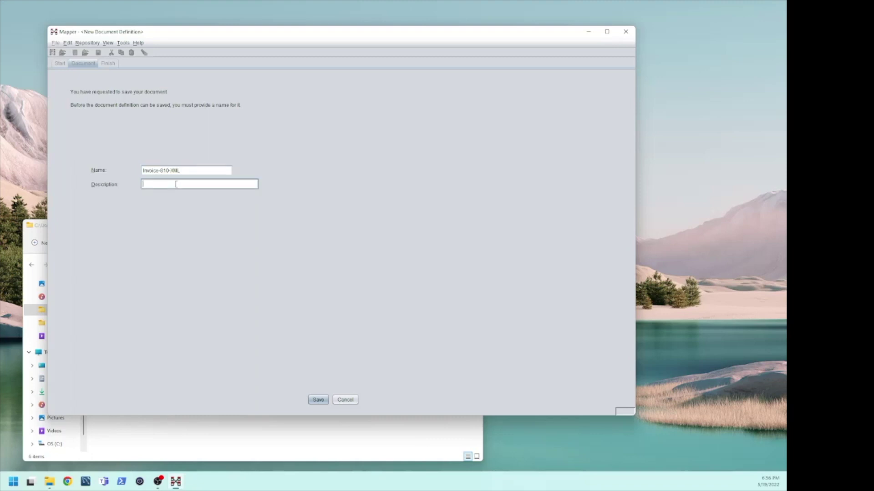
{"action": "type", "text": "XML BOD for Invoices"}
{"action": "left_click", "coordinate": [319, 401]}
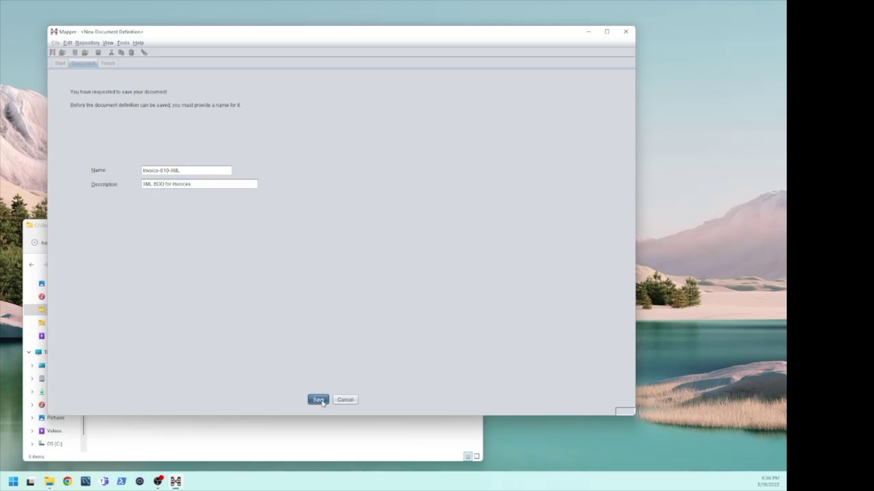